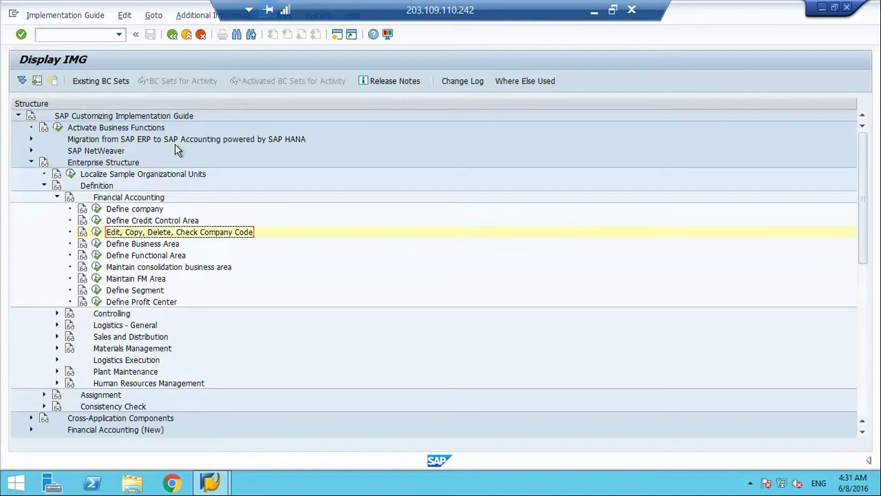
Collapse Enterprise Structure and expand Financial Accounting (New) > Asset Accounting (New) > Organizational Structures
{"action": "left_click", "coordinate": [58, 198]}
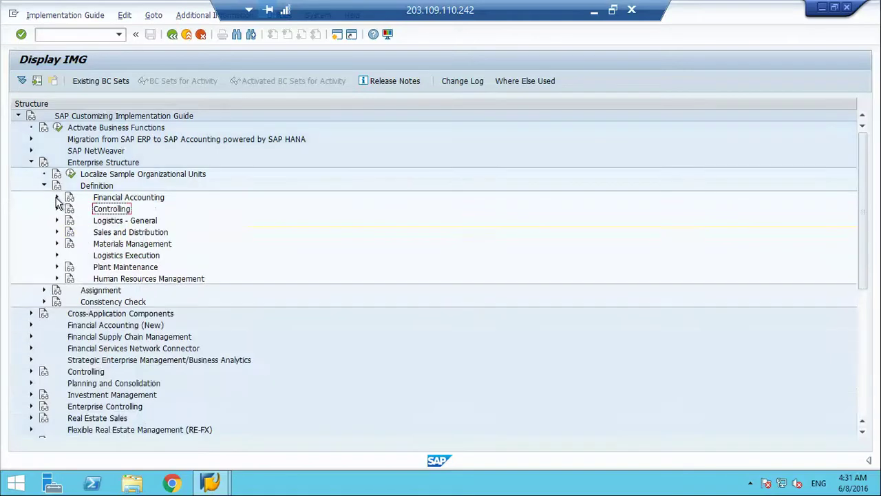
{"action": "left_click", "coordinate": [44, 186]}
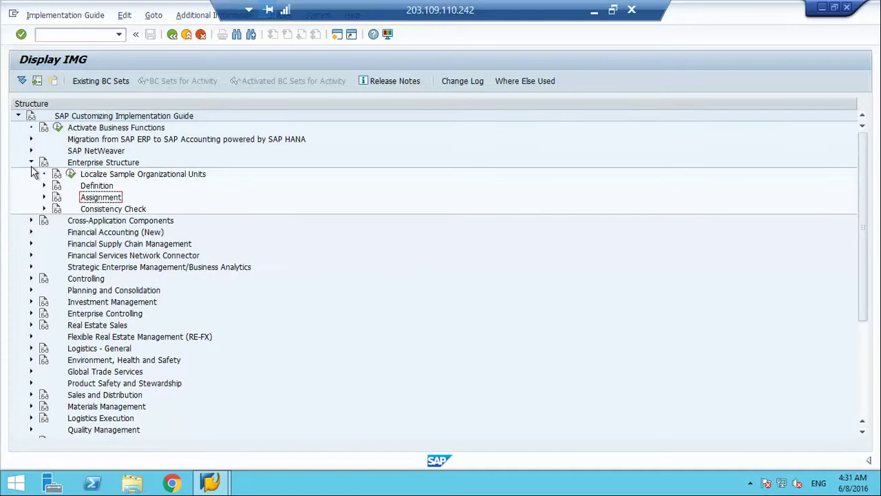
{"action": "left_click", "coordinate": [31, 162]}
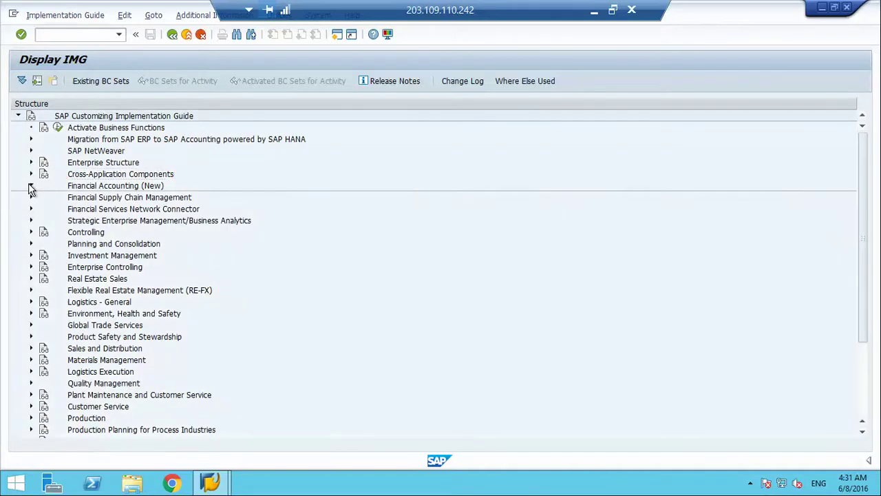
{"action": "left_click", "coordinate": [31, 186]}
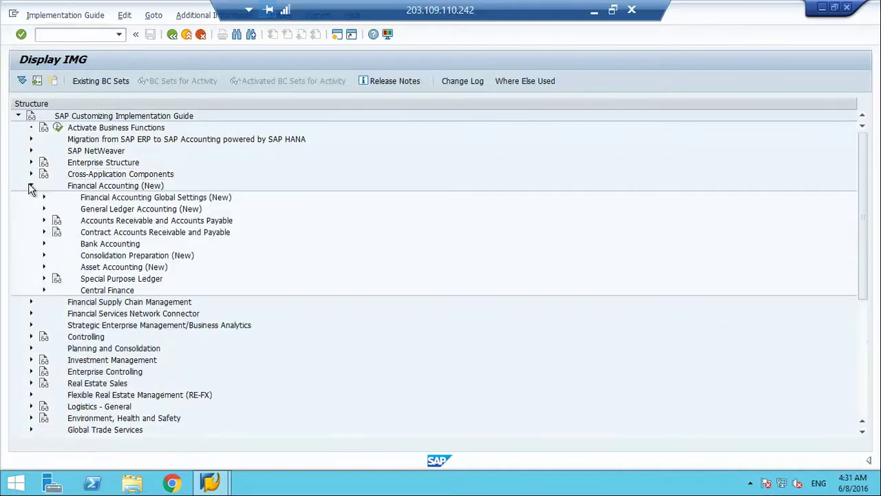
{"action": "left_click", "coordinate": [44, 267]}
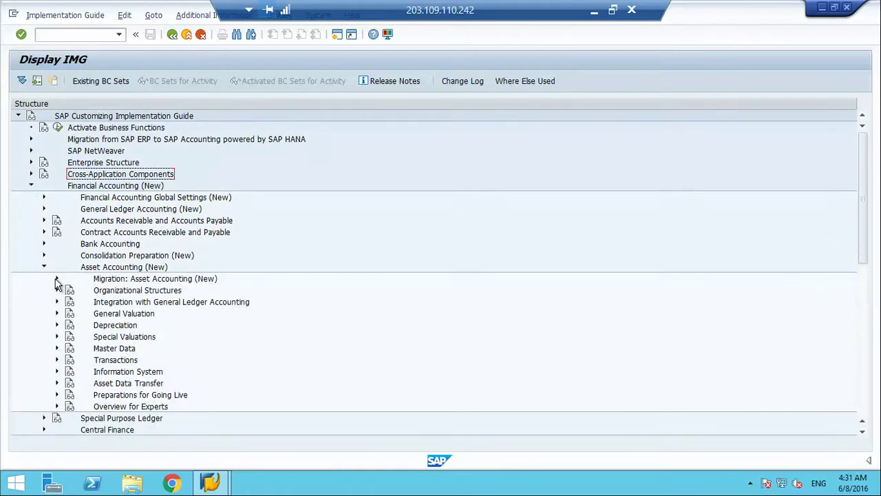
{"action": "left_click", "coordinate": [57, 280]}
{"action": "left_click", "coordinate": [57, 280]}
{"action": "left_click", "coordinate": [57, 291]}
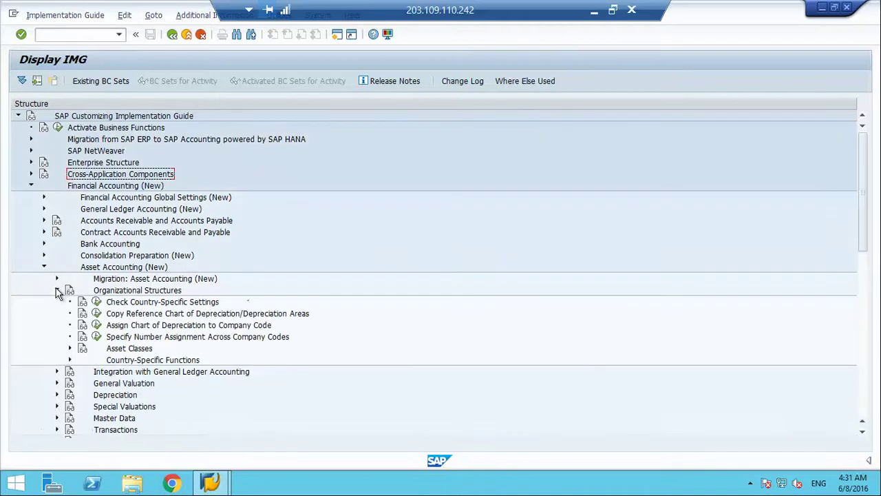
Start Copy Reference Chart of Depreciation and try copying 1US to ZUS, which is rejected as invalid
{"action": "left_click", "coordinate": [97, 314]}
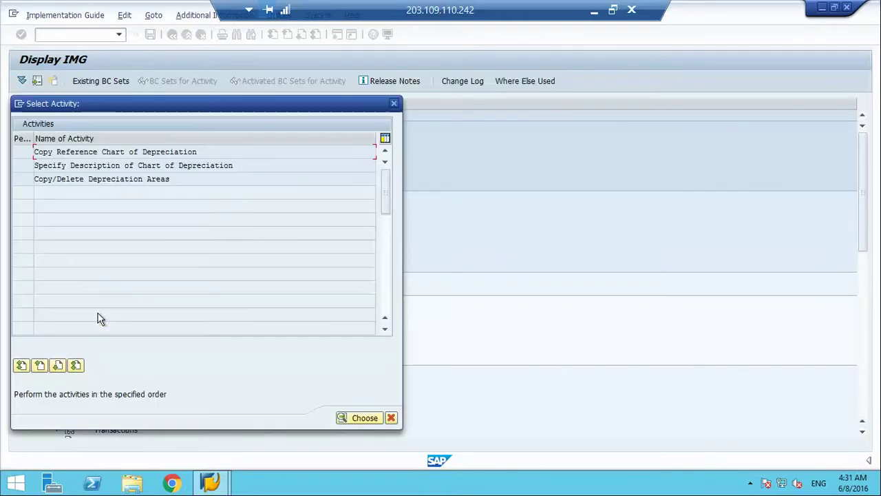
{"action": "double_click", "coordinate": [97, 153]}
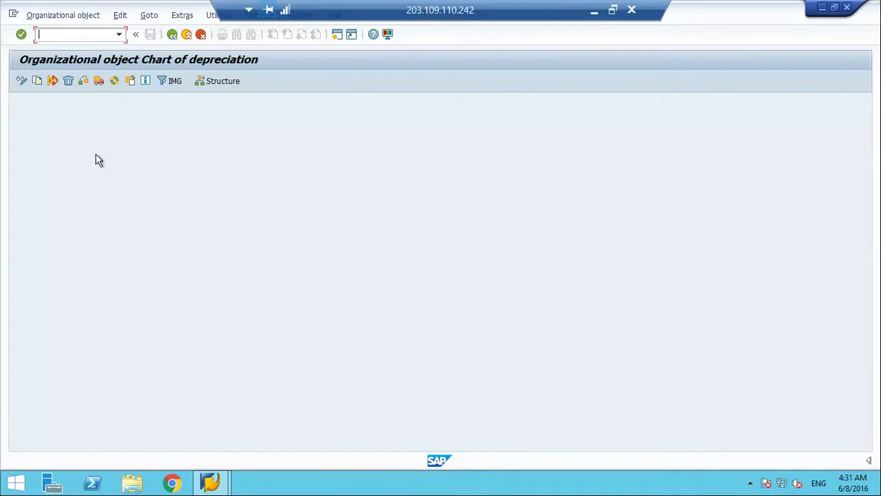
{"action": "left_click", "coordinate": [37, 80]}
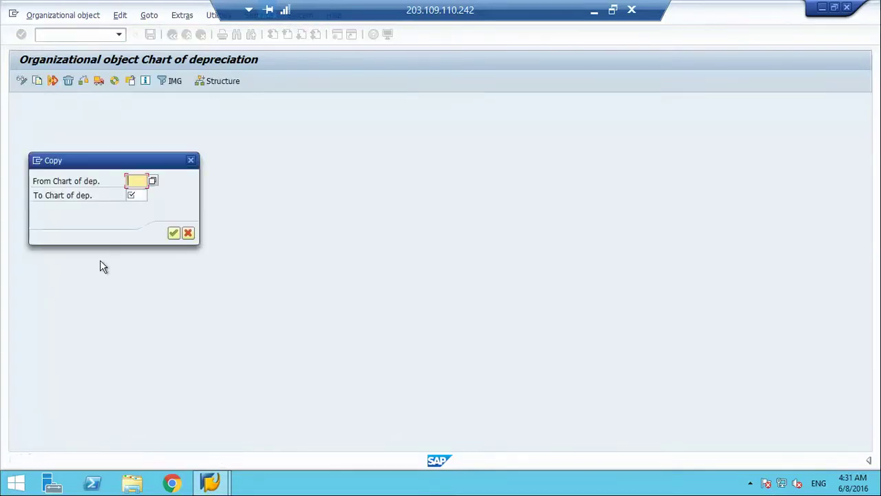
{"action": "type", "text": "1US"}
{"action": "key", "text": "Tab"}
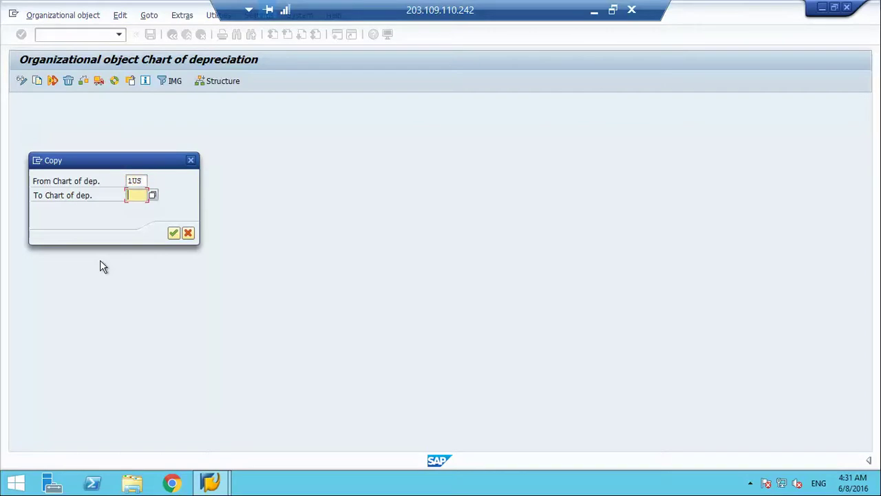
{"action": "type", "text": "ZUS"}
{"action": "key", "text": "Return"}
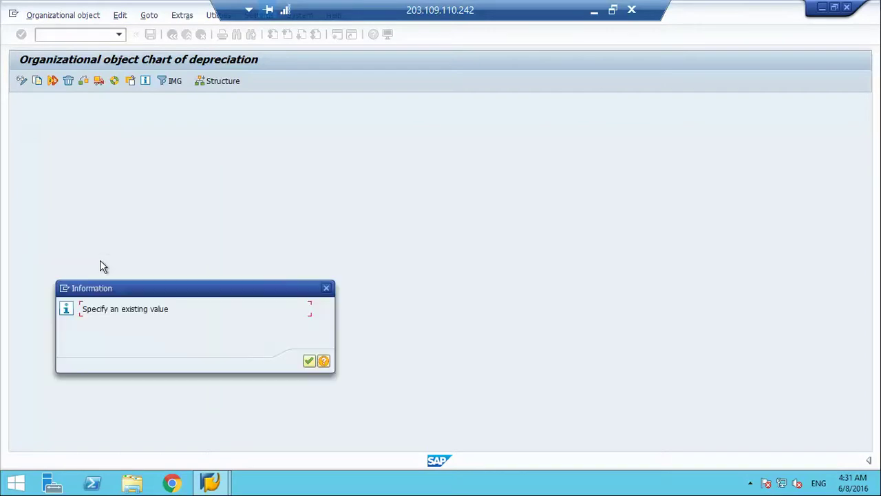
{"action": "key", "text": "Return"}
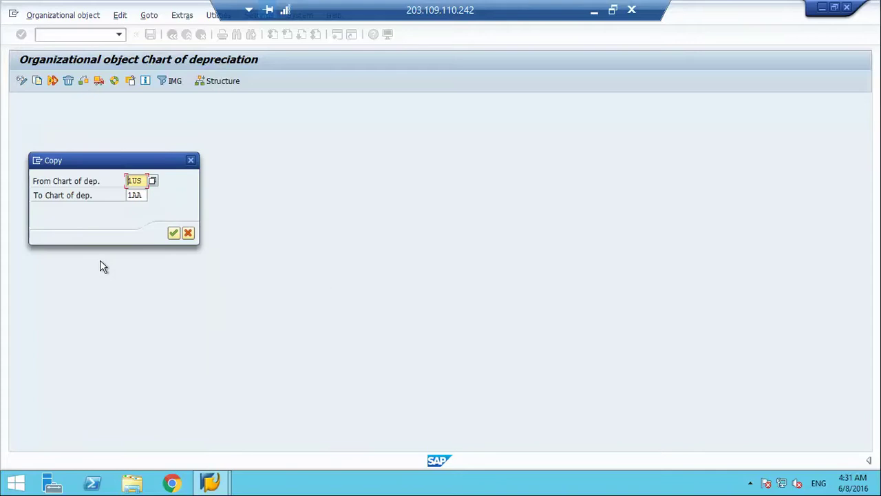
Pick 0US from the chart list as the source and confirm copying it to 1AA
{"action": "key", "text": "Return"}
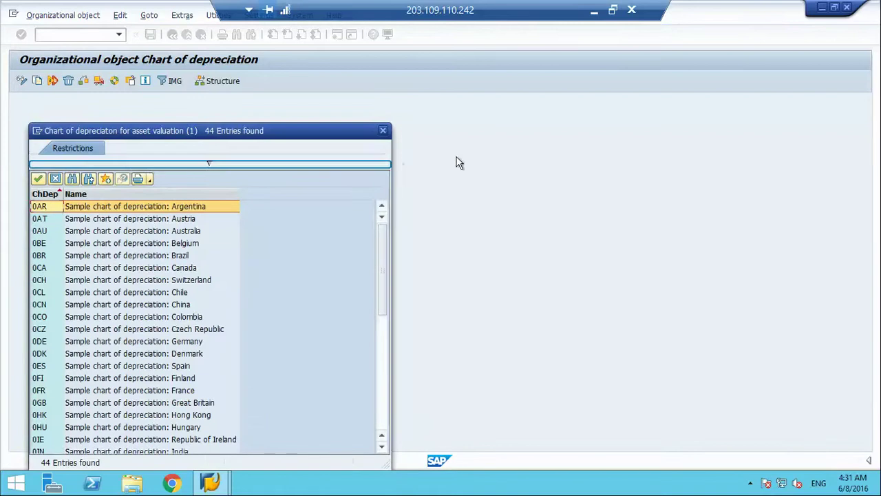
{"action": "left_click_drag", "start_coordinate": [383, 243], "coordinate": [374, 350]}
{"action": "double_click", "coordinate": [98, 427]}
{"action": "key", "text": "Return"}
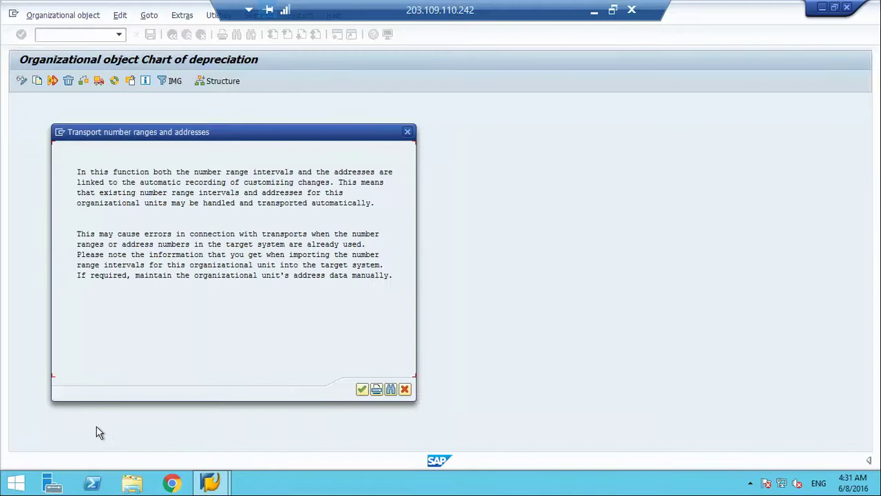
Agree to transport the number ranges and assign the copy to the customizing request
{"action": "left_click", "coordinate": [362, 389]}
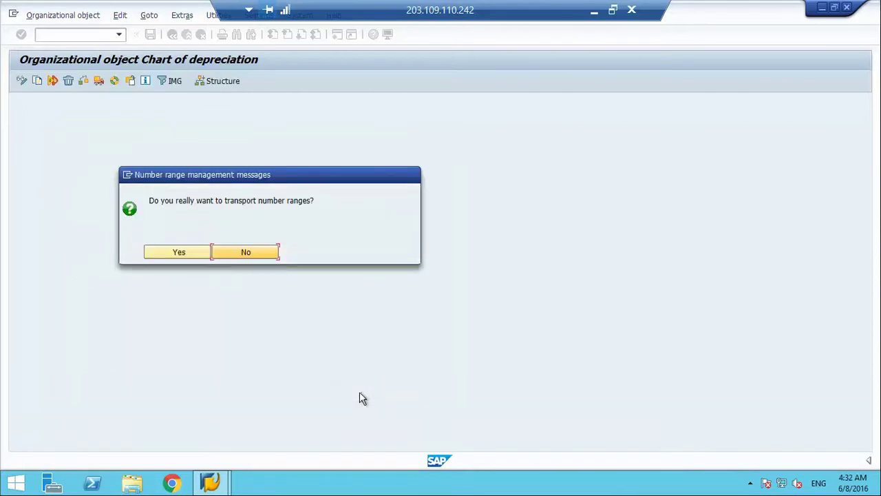
{"action": "left_click", "coordinate": [146, 252]}
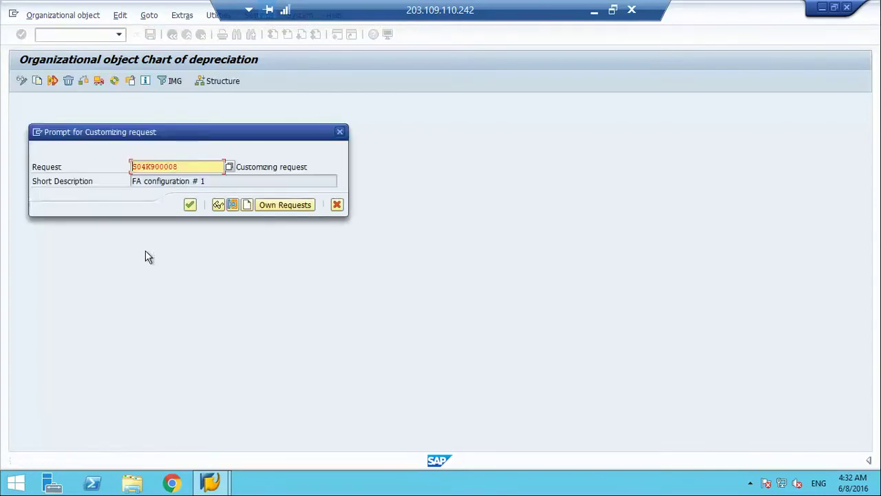
{"action": "left_click", "coordinate": [190, 205]}
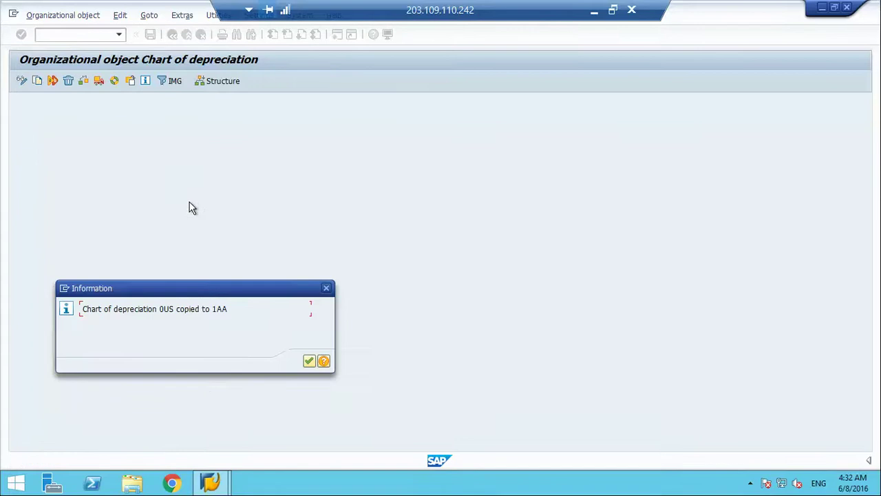
{"action": "left_click", "coordinate": [309, 360]}
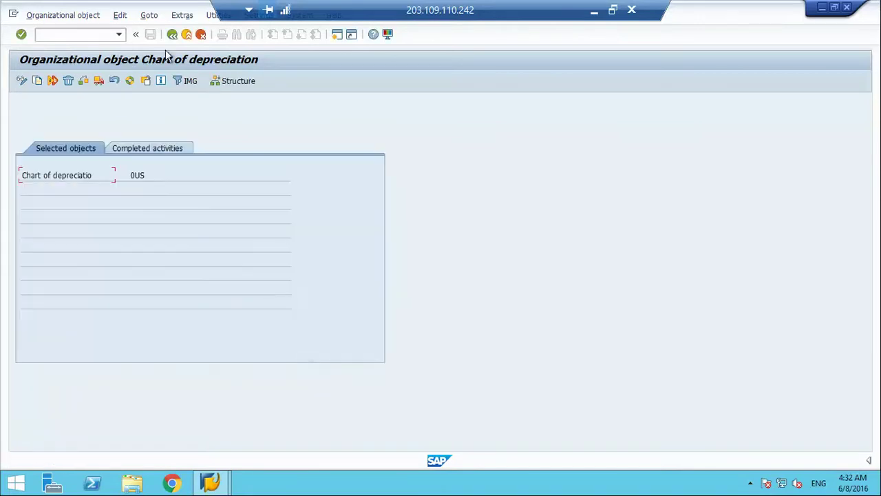
Replace chart 1AA's old USA description with 'Chart of Depreciation for AA'
{"action": "left_click", "coordinate": [171, 35]}
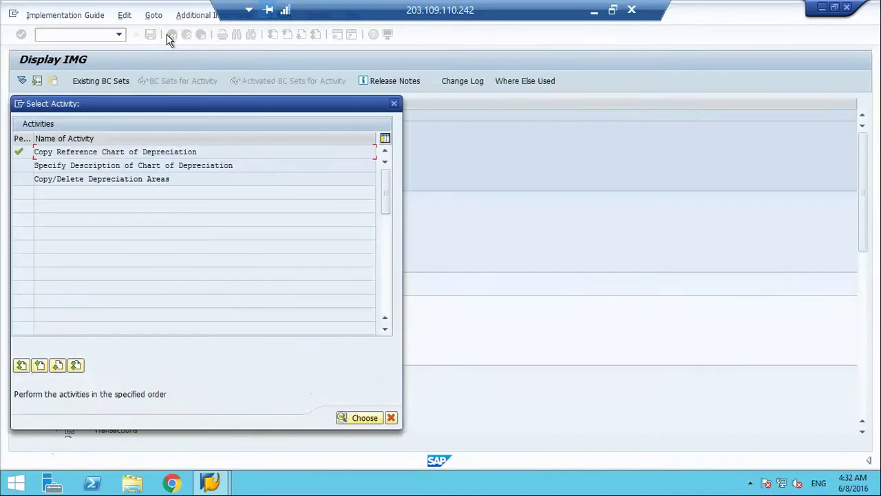
{"action": "double_click", "coordinate": [142, 166]}
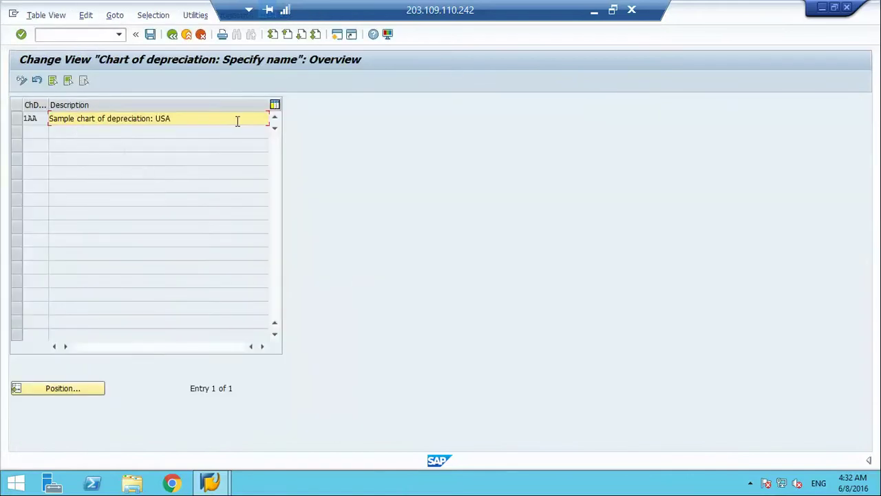
{"action": "left_click_drag", "start_coordinate": [237, 121], "coordinate": [2, 122]}
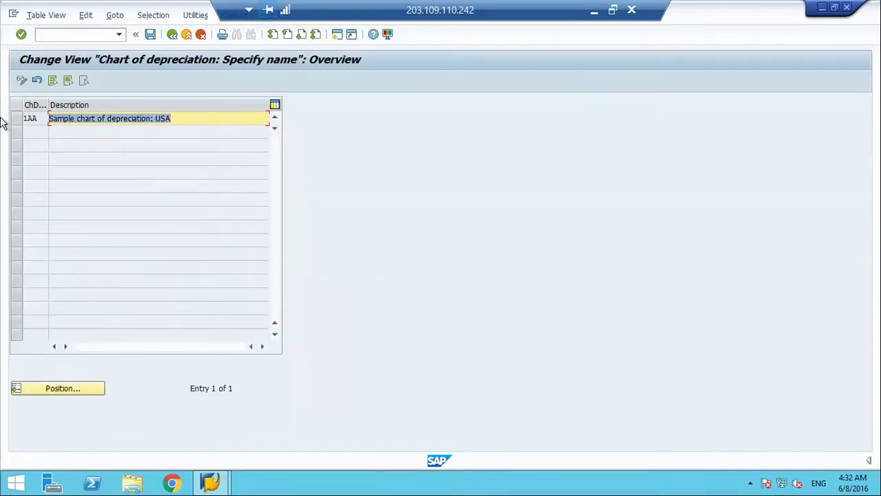
{"action": "type", "text": "Chart o"}
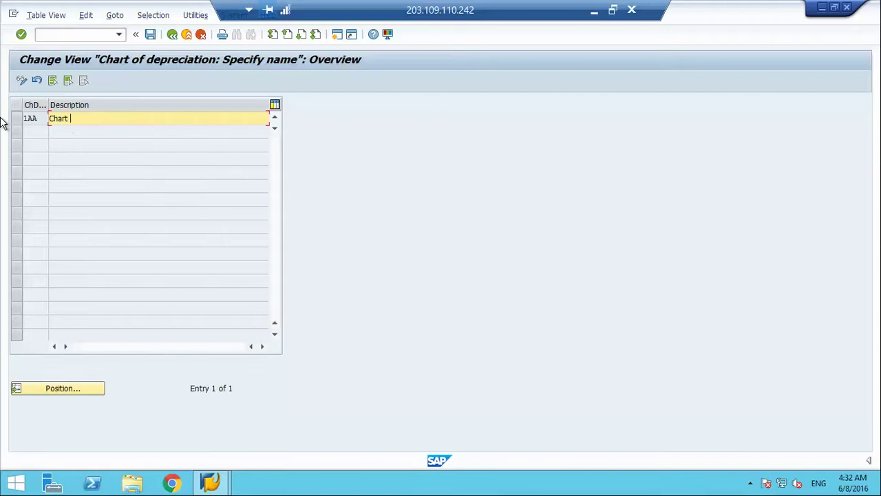
{"action": "type", "text": "f Depreciation for AA"}
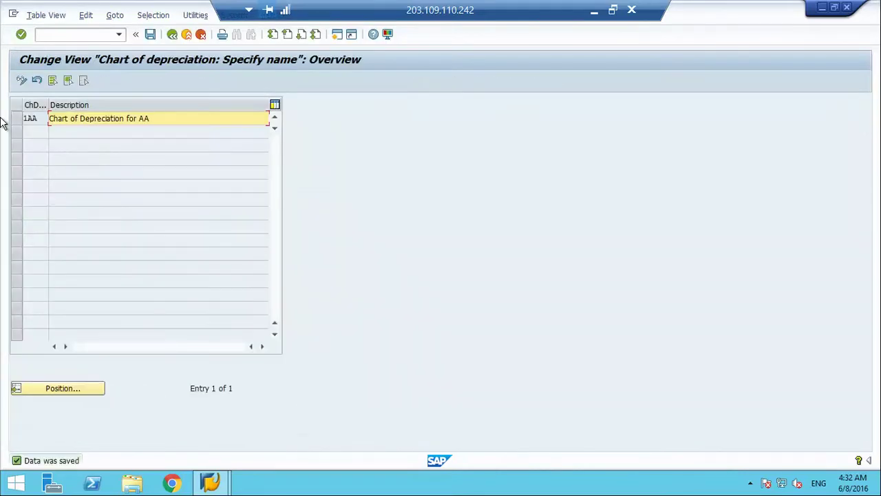
Open Copy/Delete Depreciation Areas with chart 1AA as the work area
{"action": "left_click", "coordinate": [172, 34]}
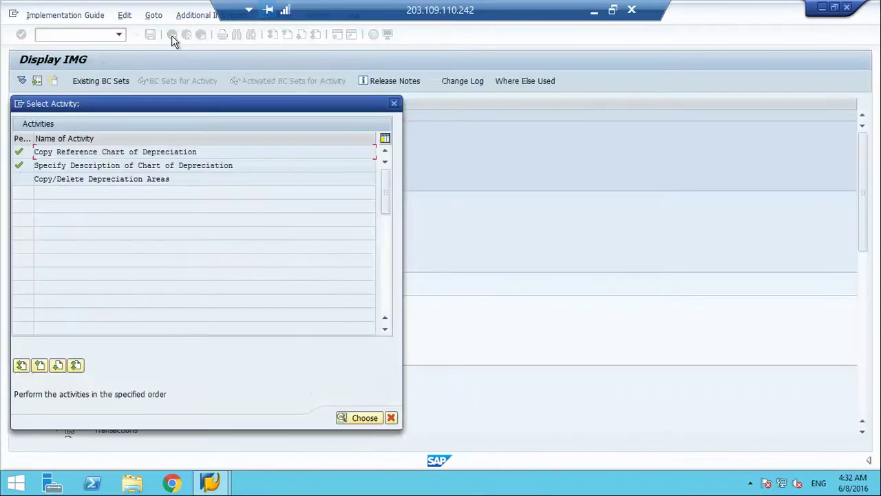
{"action": "double_click", "coordinate": [100, 178]}
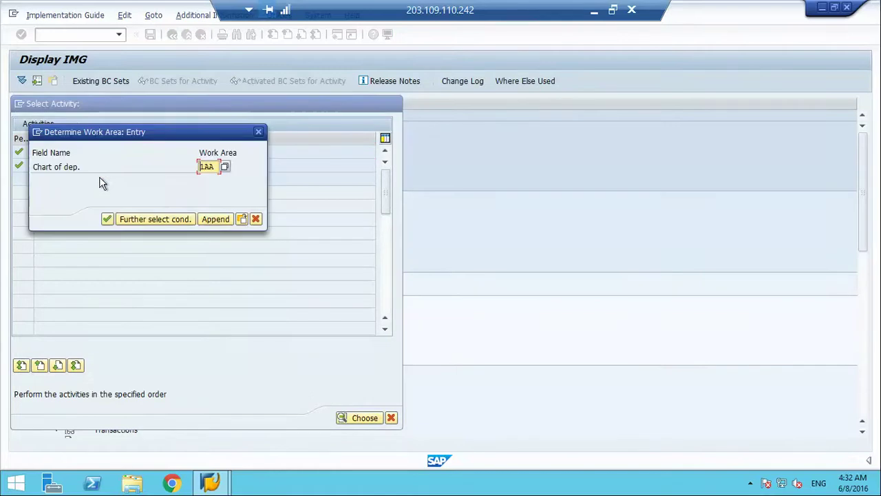
{"action": "left_click", "coordinate": [108, 219]}
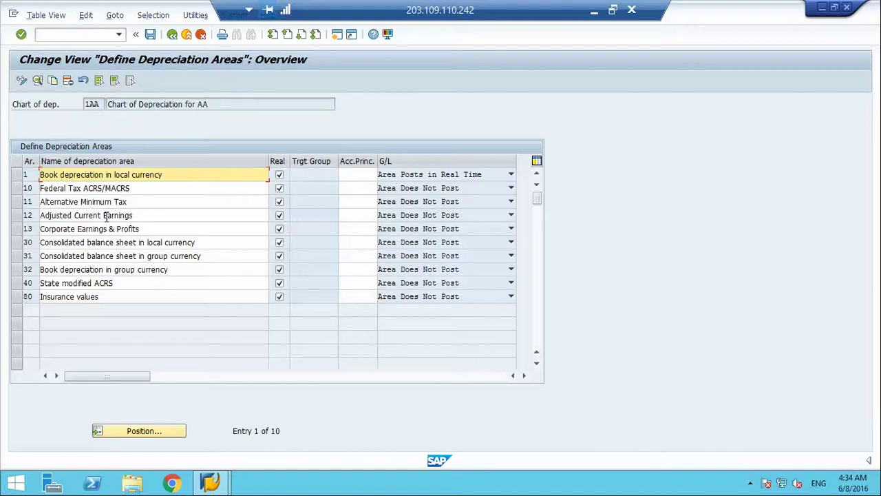
Delete depreciation areas 40 and 80 from chart 1AA and save
{"action": "left_click", "coordinate": [17, 298]}
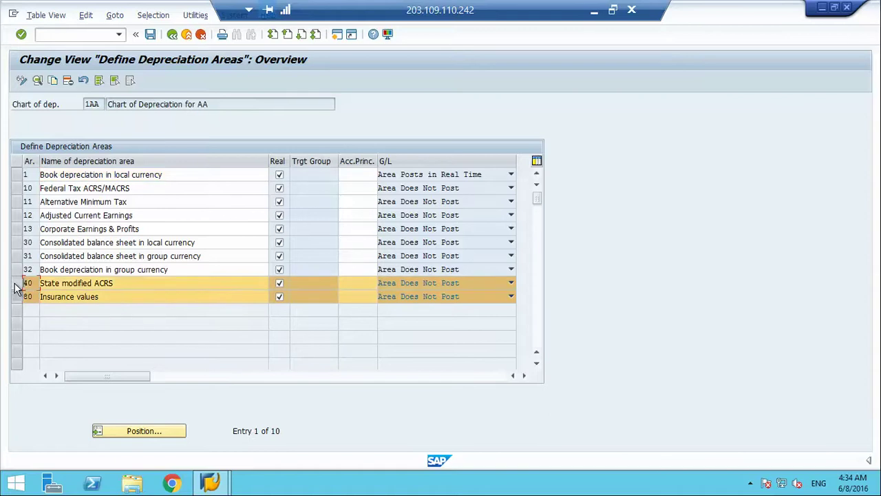
{"action": "left_click", "coordinate": [72, 82]}
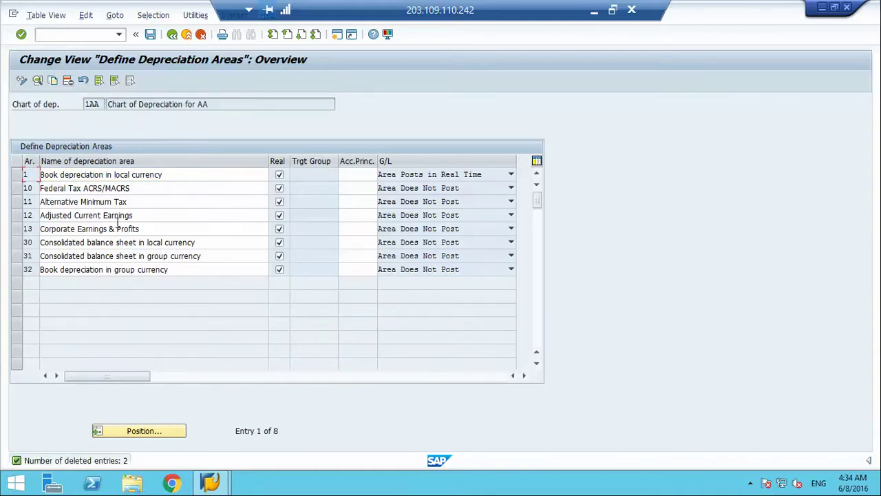
{"action": "left_click", "coordinate": [149, 38]}
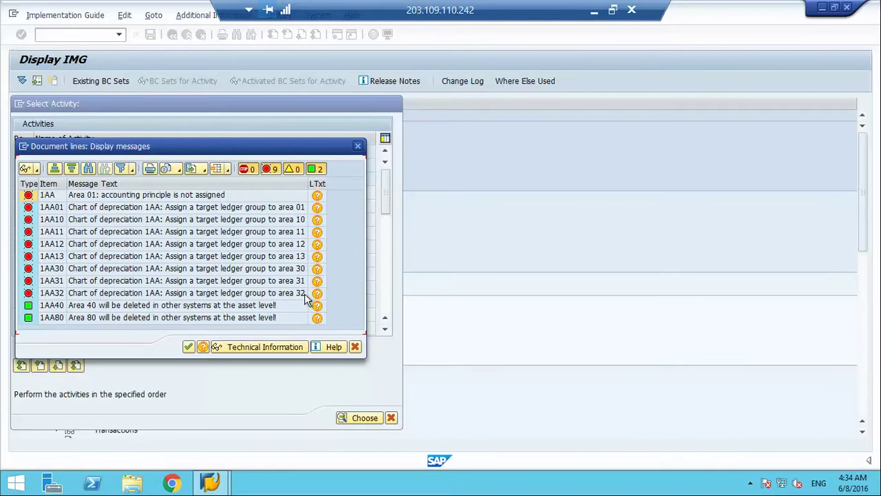
Set depreciation area 1's accounting principle to 60 IFRS / PI
{"action": "key", "text": "Return"}
{"action": "key", "text": "Return"}
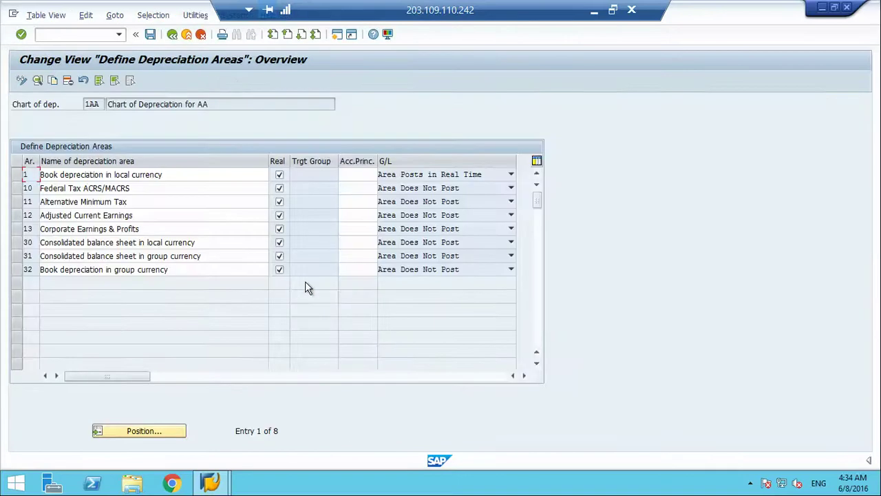
{"action": "left_click", "coordinate": [355, 174]}
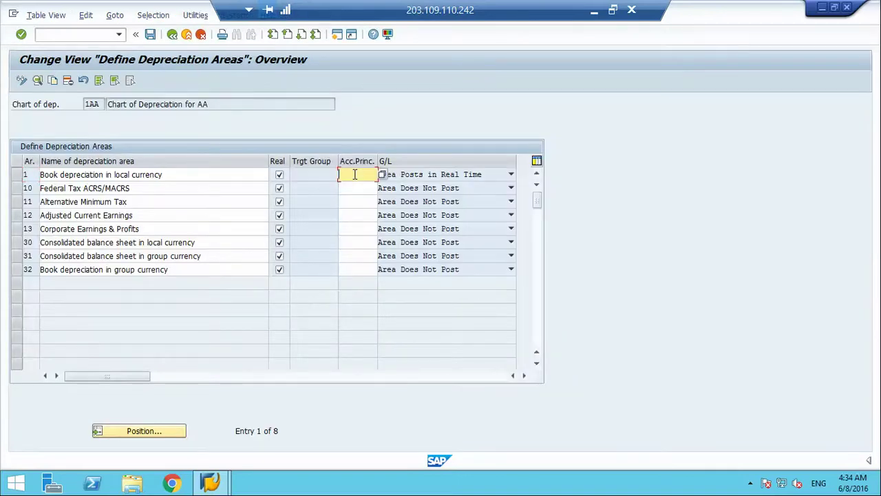
{"action": "key", "text": "F4"}
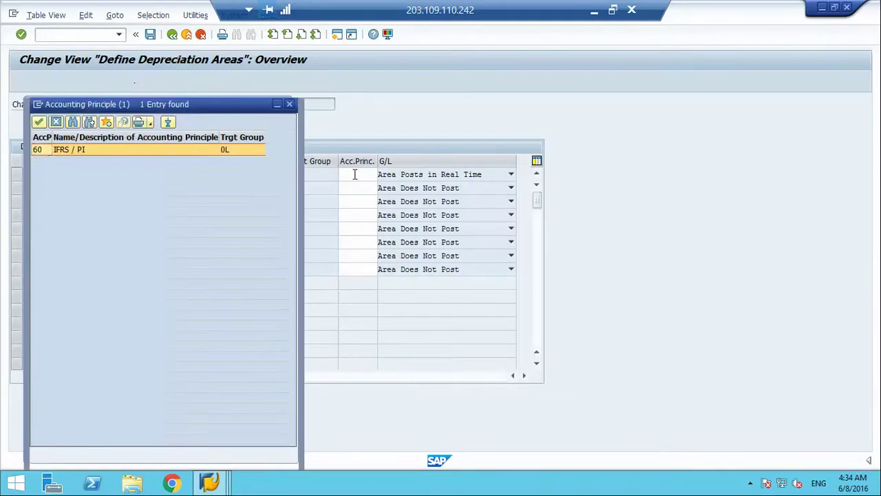
{"action": "double_click", "coordinate": [179, 150]}
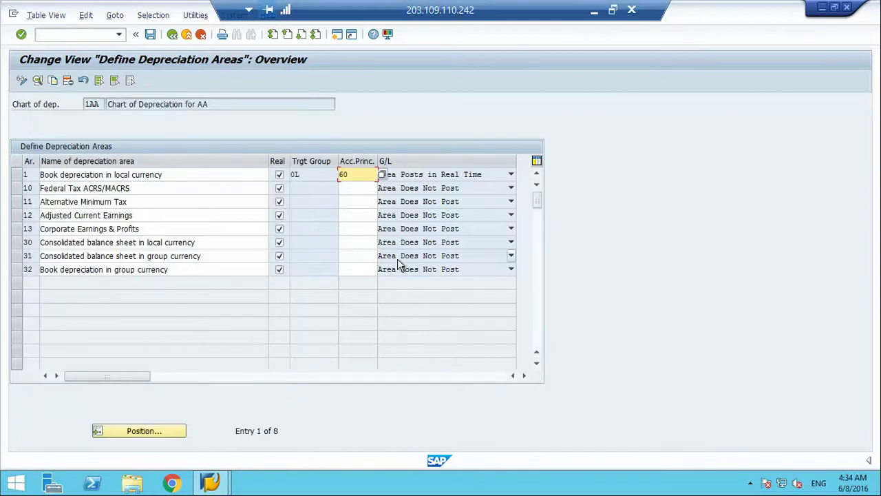
Paste accounting principle 60 into each remaining depreciation area row
{"action": "left_click_drag", "start_coordinate": [350, 175], "coordinate": [337, 174]}
{"action": "key", "text": "Down"}
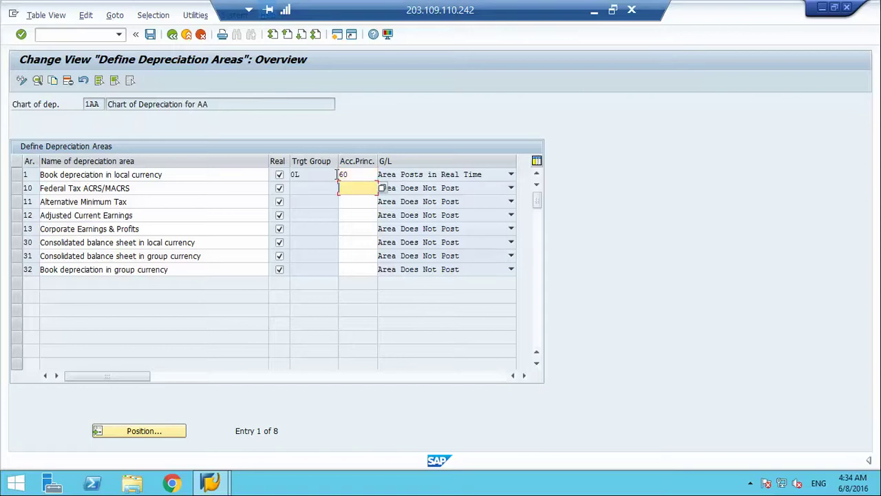
{"action": "key", "text": "ctrl+v"}
{"action": "key", "text": "Down"}
{"action": "key", "text": "ctrl+v"}
{"action": "key", "text": "Down"}
{"action": "key", "text": "ctrl+v"}
{"action": "key", "text": "Down"}
{"action": "key", "text": "ctrl+v"}
{"action": "key", "text": "Down"}
{"action": "key", "text": "ctrl+v"}
{"action": "key", "text": "Down"}
{"action": "key", "text": "ctrl+v"}
{"action": "key", "text": "Down"}
{"action": "key", "text": "ctrl+v"}
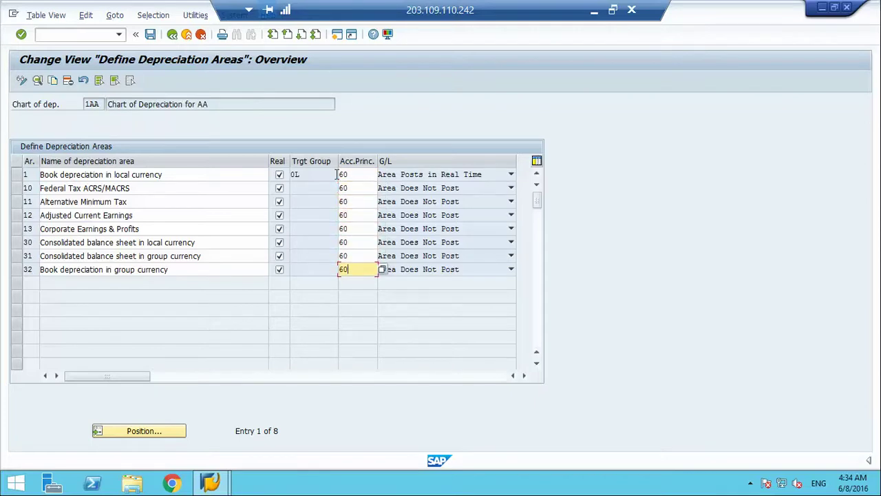
Validate the rows so target group 0L fills in, then save the depreciation areas
{"action": "key", "text": "Return"}
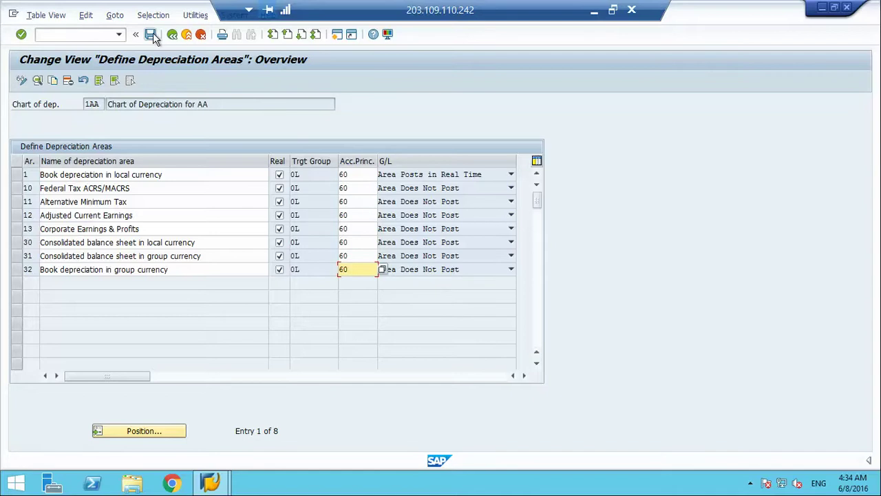
{"action": "left_click", "coordinate": [368, 175]}
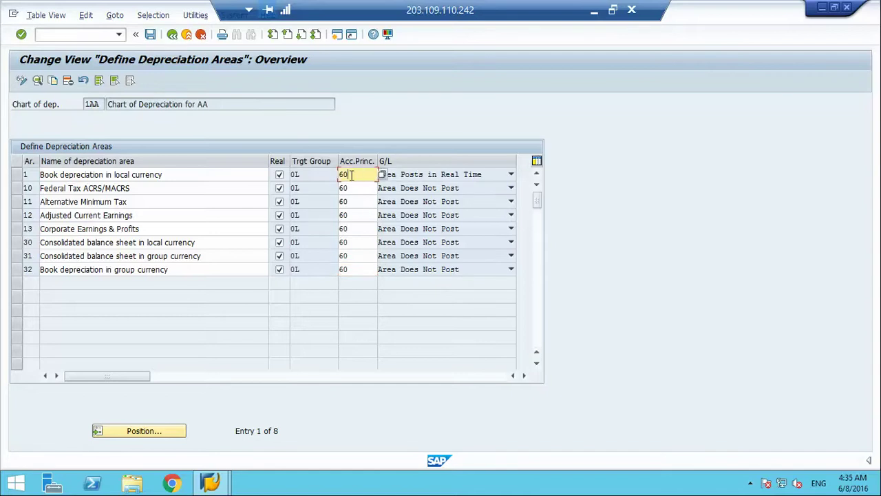
{"action": "key", "text": "BackSpace"}
{"action": "key", "text": "BackSpace"}
{"action": "left_click", "coordinate": [308, 174]}
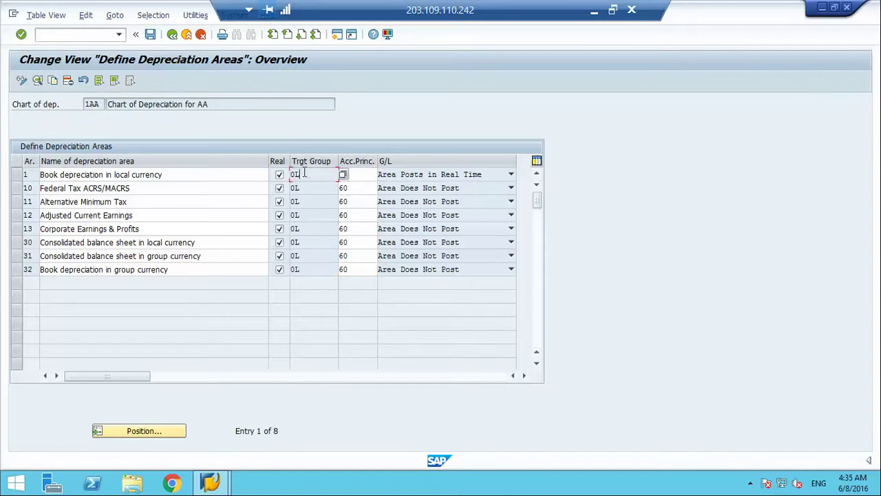
{"action": "left_click", "coordinate": [151, 34]}
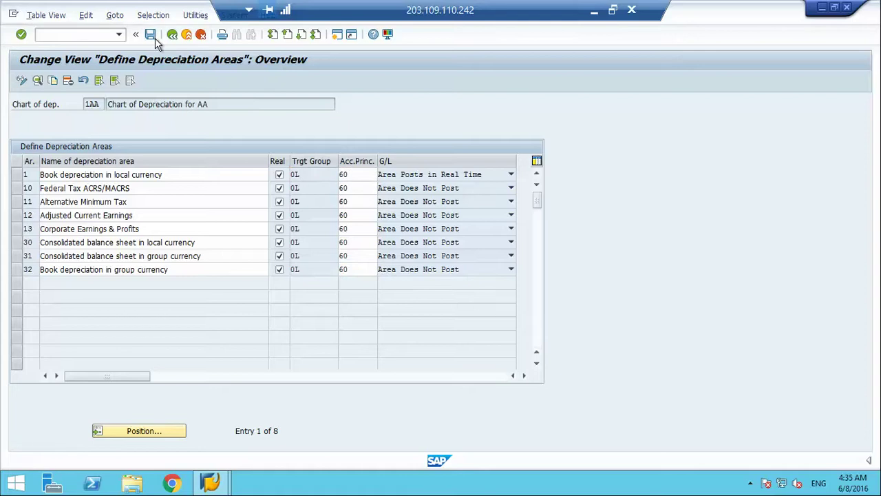
Confirm the save messages and customizing request, then return to the IMG tree
{"action": "key", "text": "Return"}
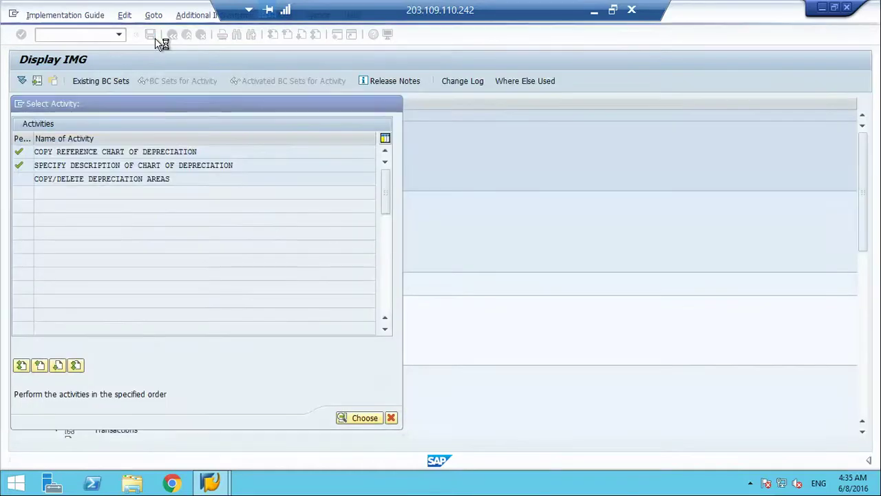
{"action": "key", "text": "Return"}
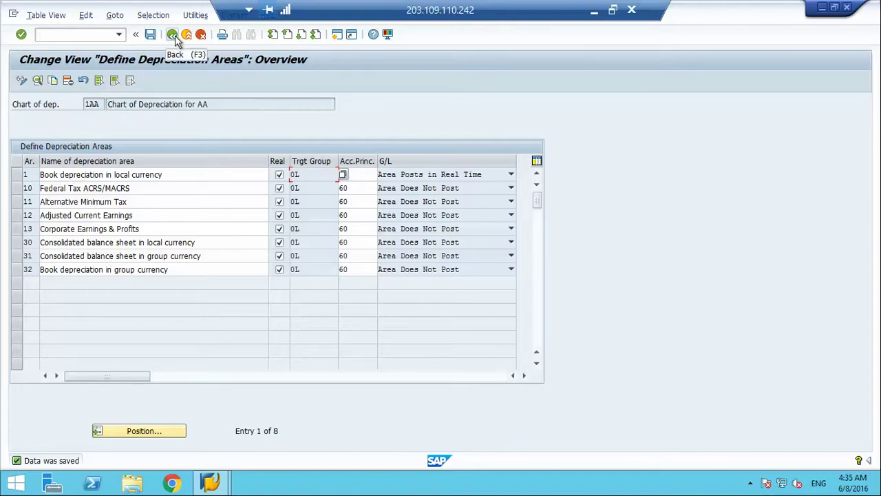
{"action": "left_click", "coordinate": [172, 34]}
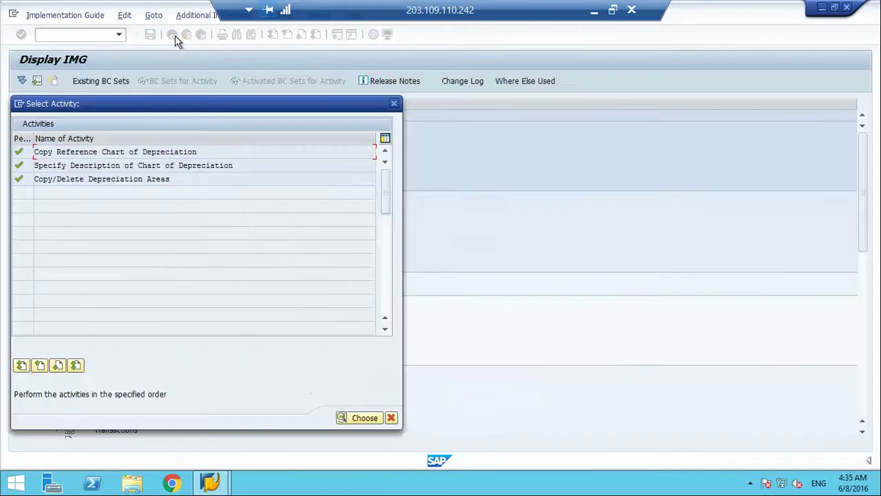
{"action": "left_click", "coordinate": [394, 104]}
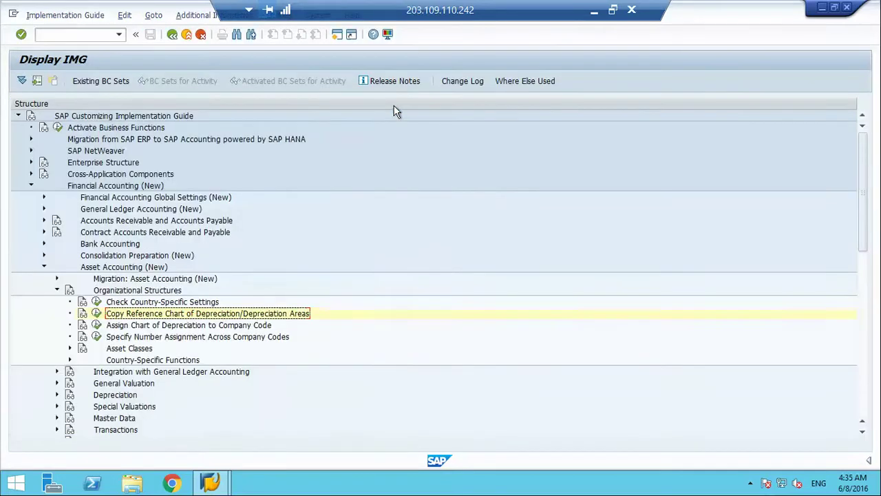
Assign chart of depreciation 1AA to company code AA01 and save to the customizing request
{"action": "left_click", "coordinate": [97, 326]}
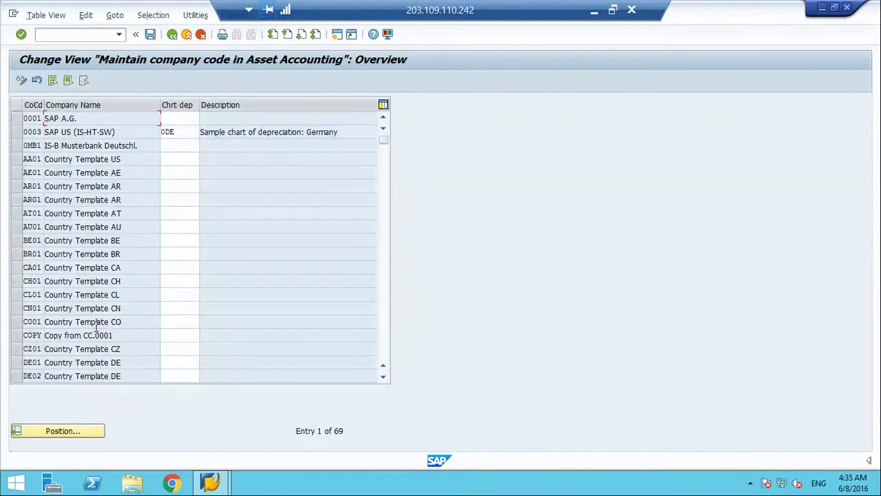
{"action": "left_click", "coordinate": [175, 160]}
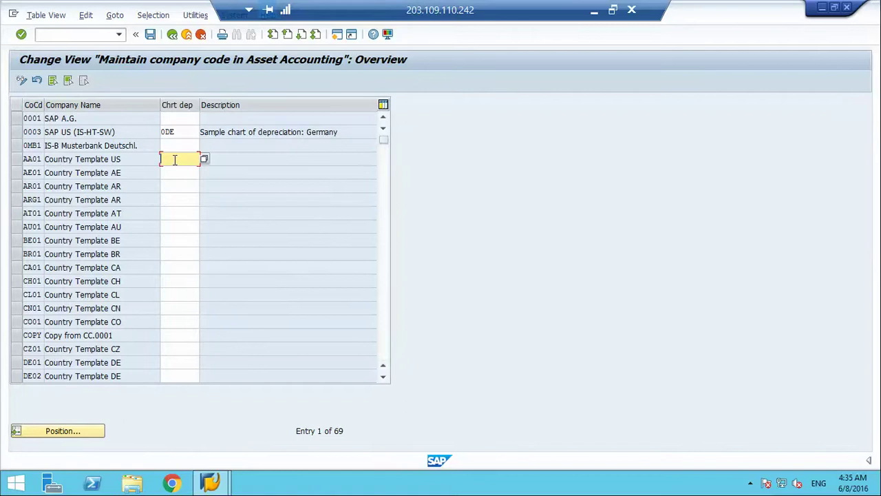
{"action": "type", "text": "1AA"}
{"action": "key", "text": "Return"}
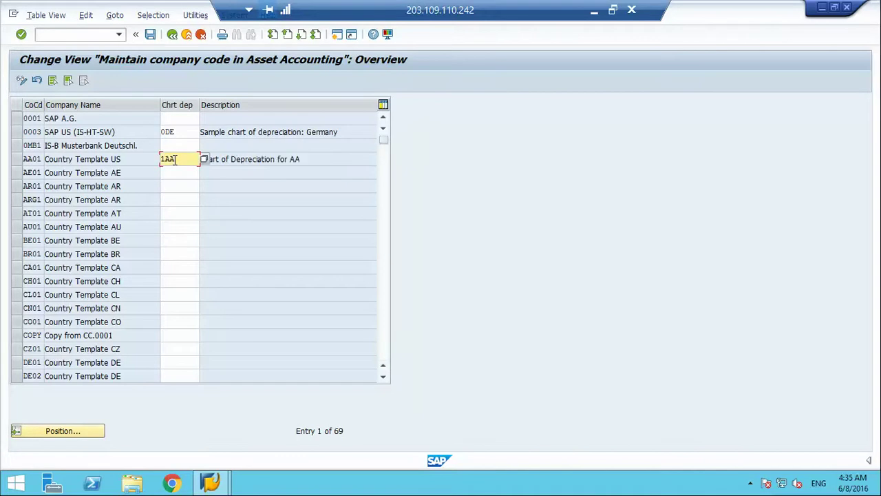
{"action": "left_click", "coordinate": [151, 35]}
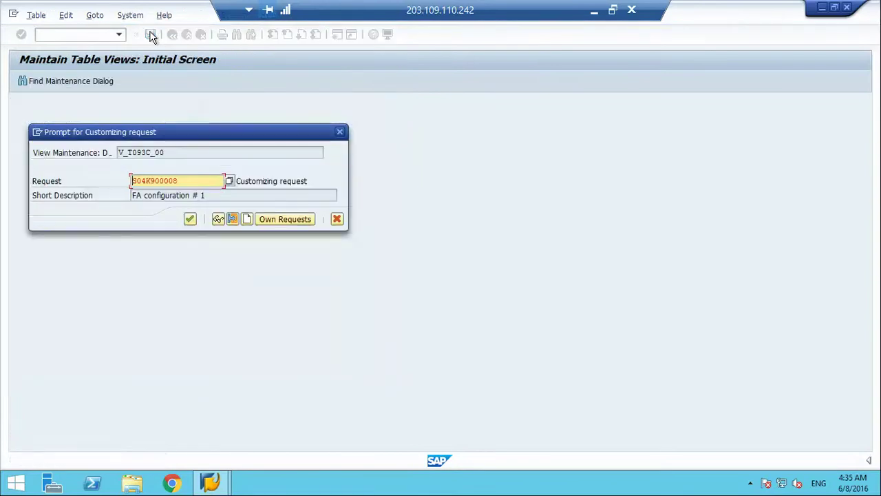
{"action": "key", "text": "Return"}
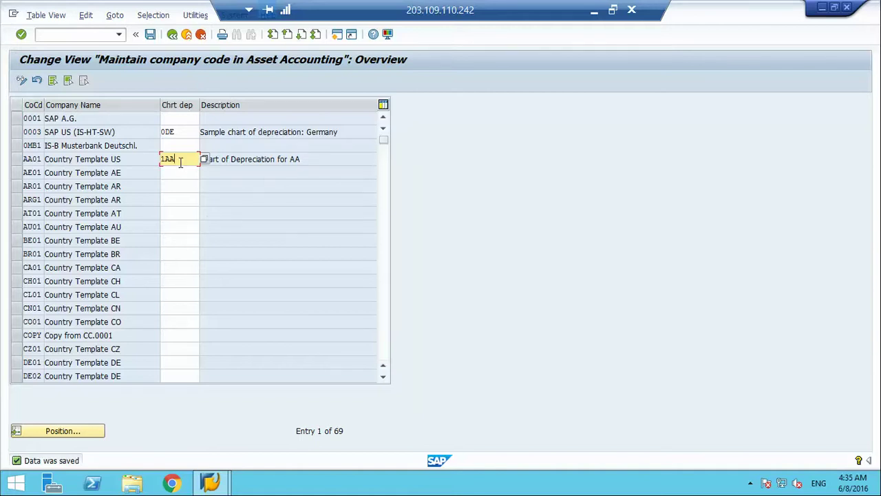
{"action": "left_click", "coordinate": [249, 162]}
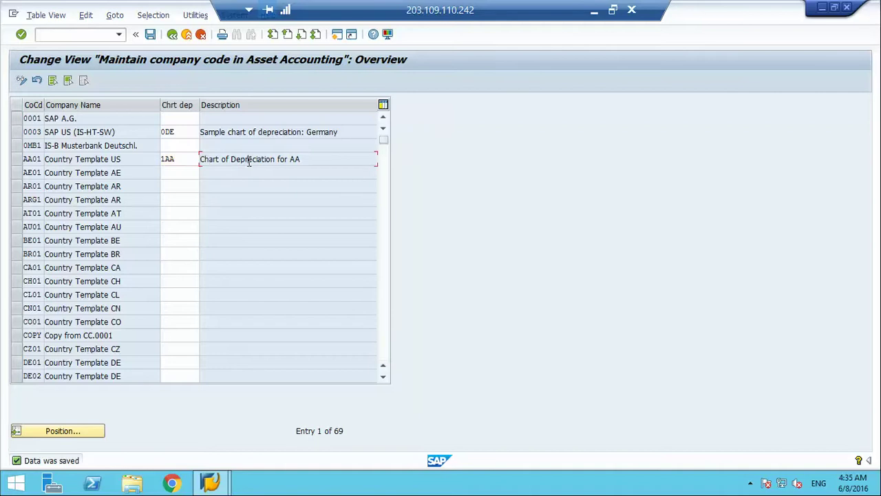
{"action": "left_click", "coordinate": [173, 35]}
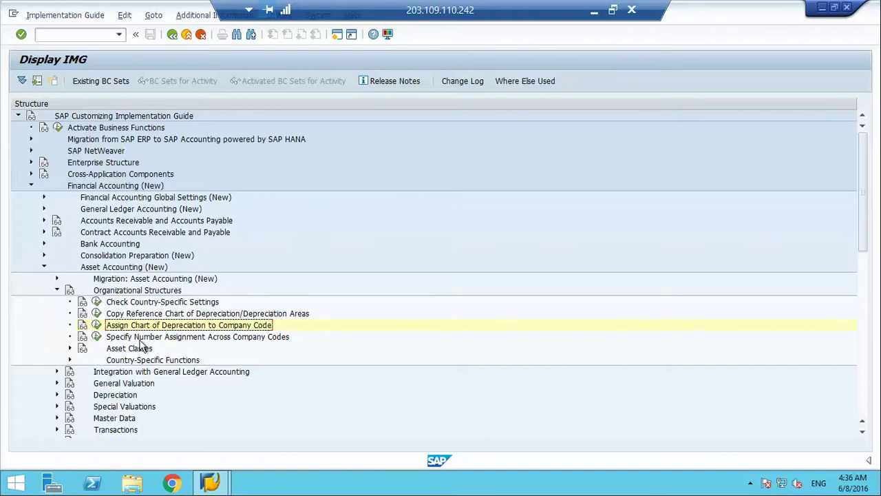
{"action": "left_click", "coordinate": [97, 336]}
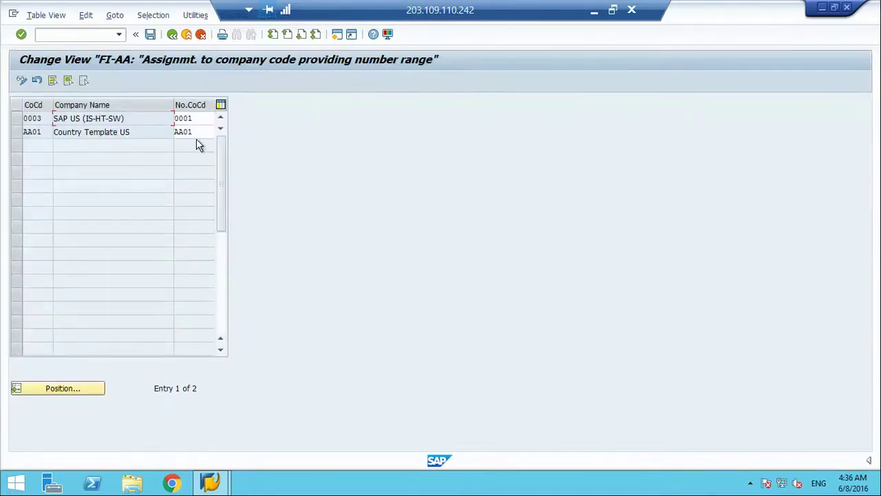
{"action": "left_click", "coordinate": [196, 132]}
{"action": "left_click", "coordinate": [172, 35]}
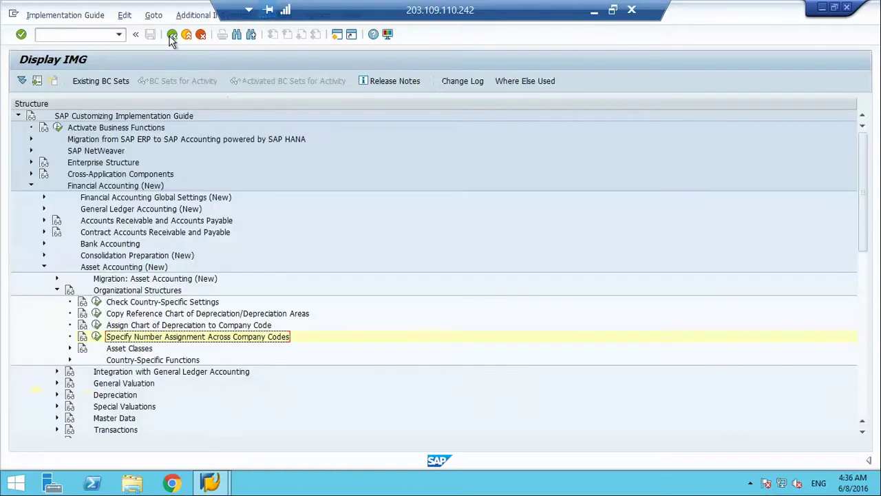
{"action": "left_click", "coordinate": [97, 336]}
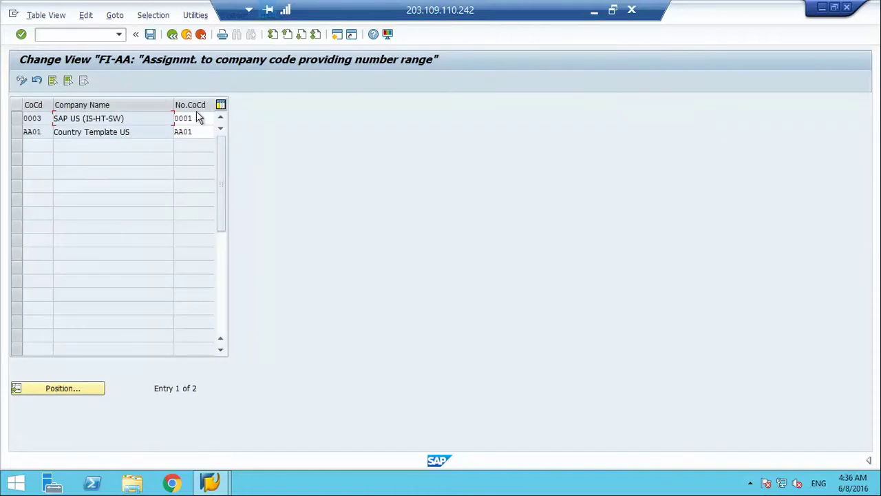
{"action": "left_click", "coordinate": [201, 131]}
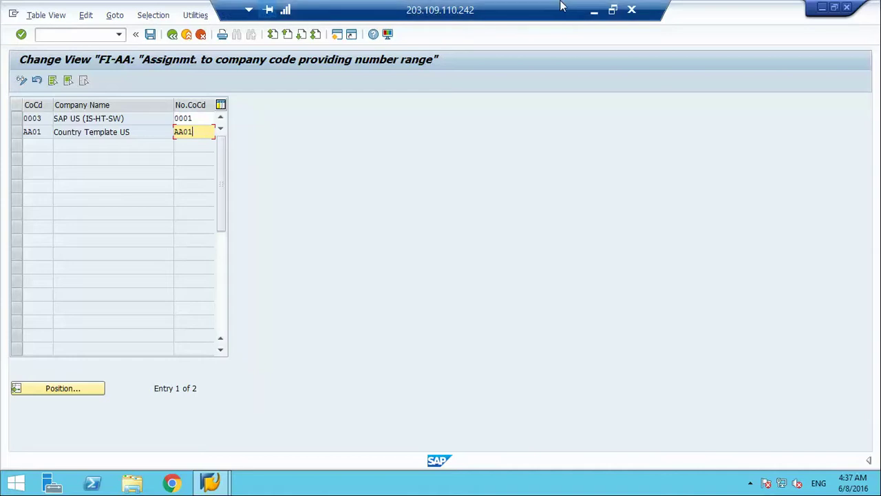
{"action": "left_click", "coordinate": [594, 9]}
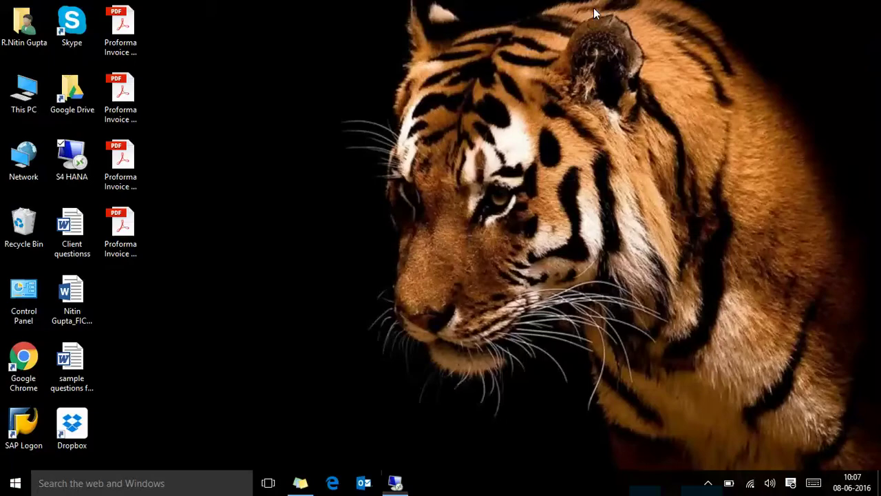
{"action": "left_click", "coordinate": [708, 482]}
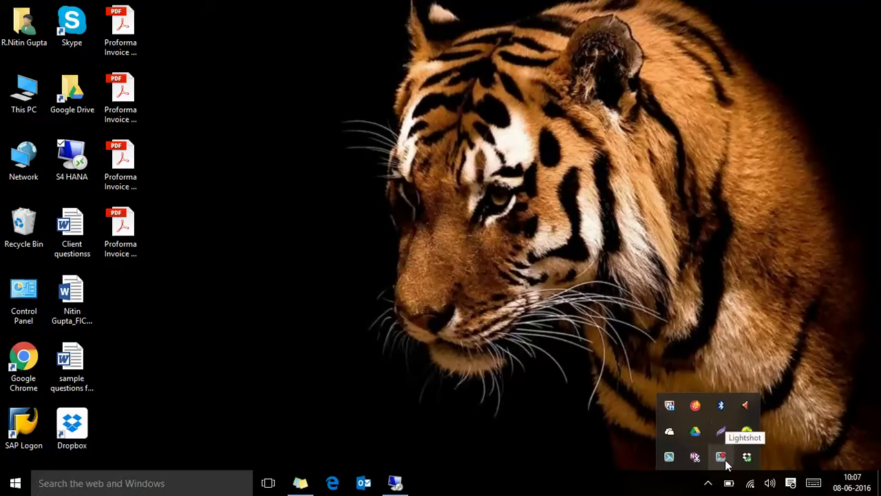
{"action": "left_click", "coordinate": [722, 457]}
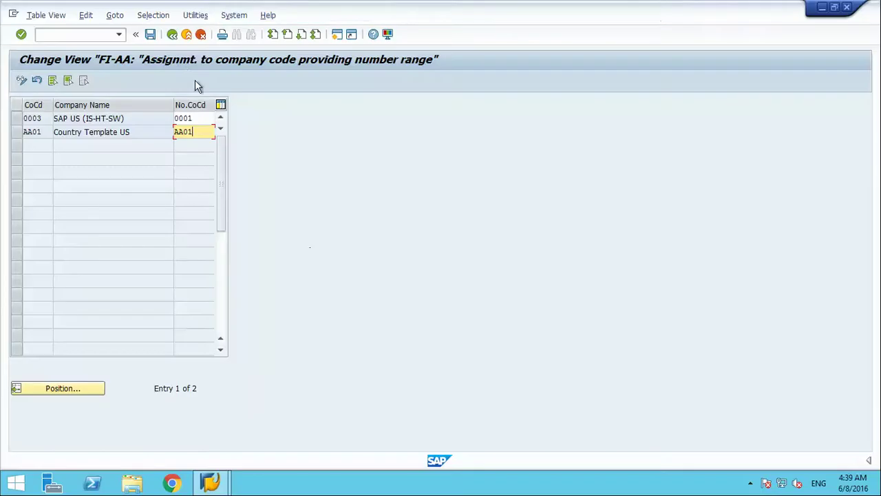
Return to the IMG tree and expand the Asset Classes branch
{"action": "left_click", "coordinate": [173, 36]}
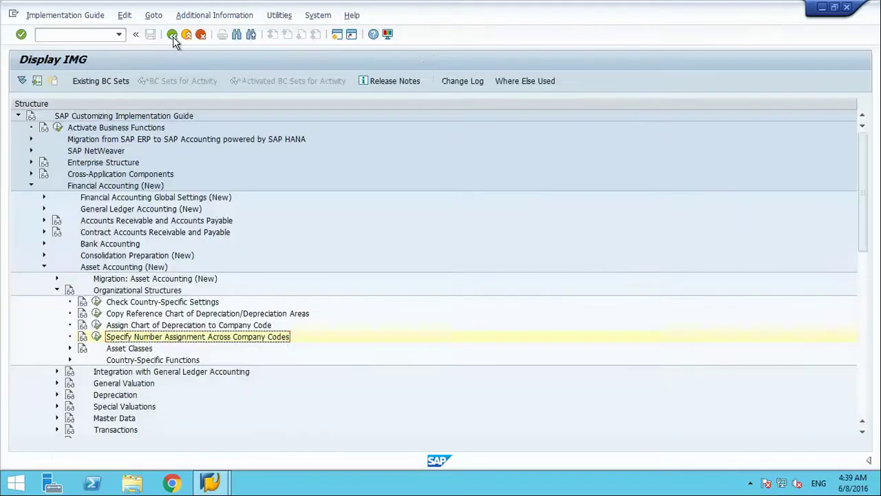
{"action": "left_click", "coordinate": [70, 349]}
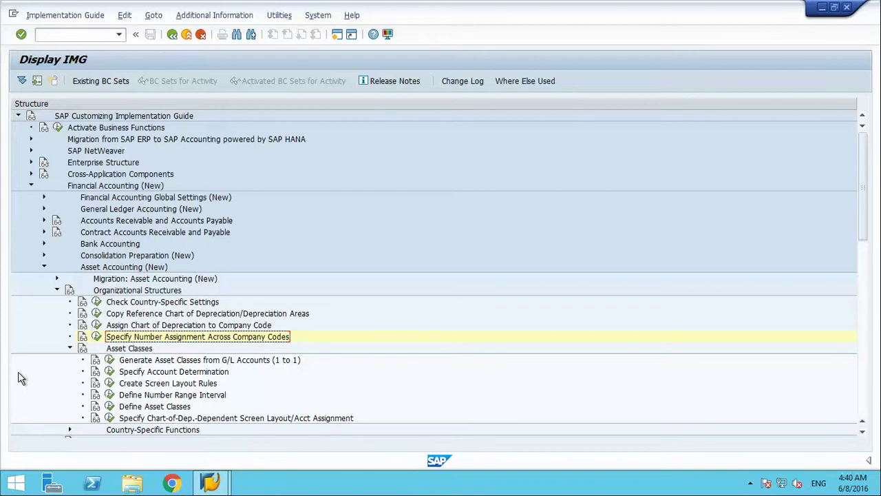
Open Define Asset Classes and select Machinery class 2000 as the template
{"action": "left_click", "coordinate": [111, 406]}
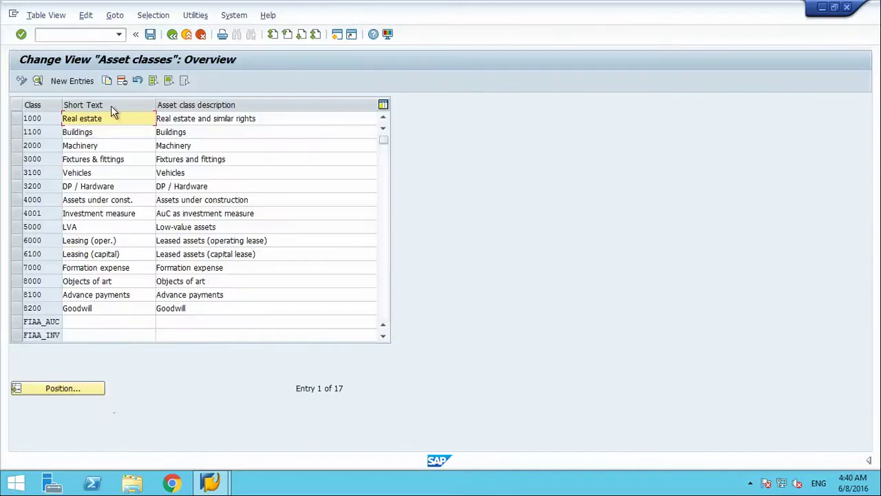
{"action": "left_click", "coordinate": [14, 119]}
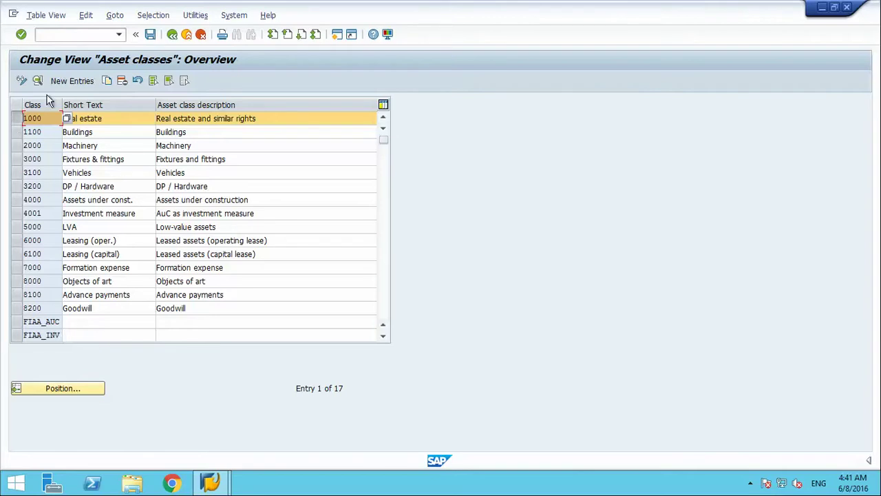
{"action": "left_click", "coordinate": [16, 119]}
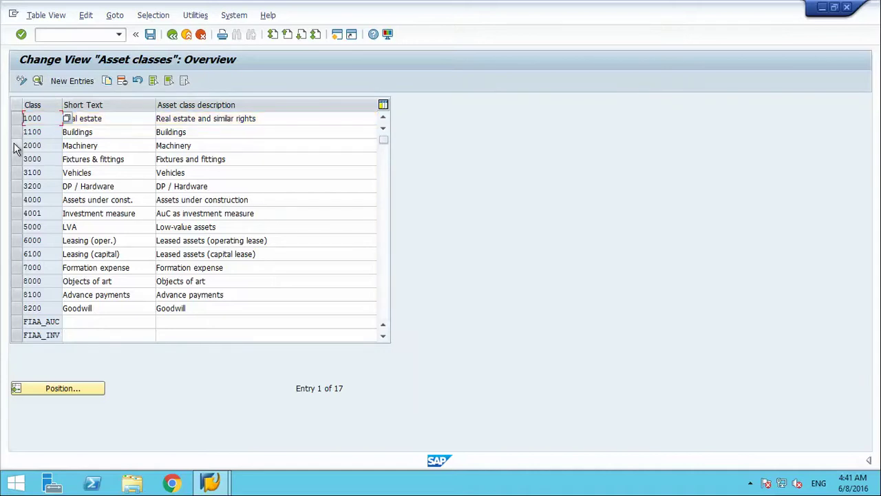
{"action": "left_click", "coordinate": [16, 145]}
Copy class 2000 as new asset class ZAA001 and save it to the customizing request
{"action": "left_click", "coordinate": [107, 81]}
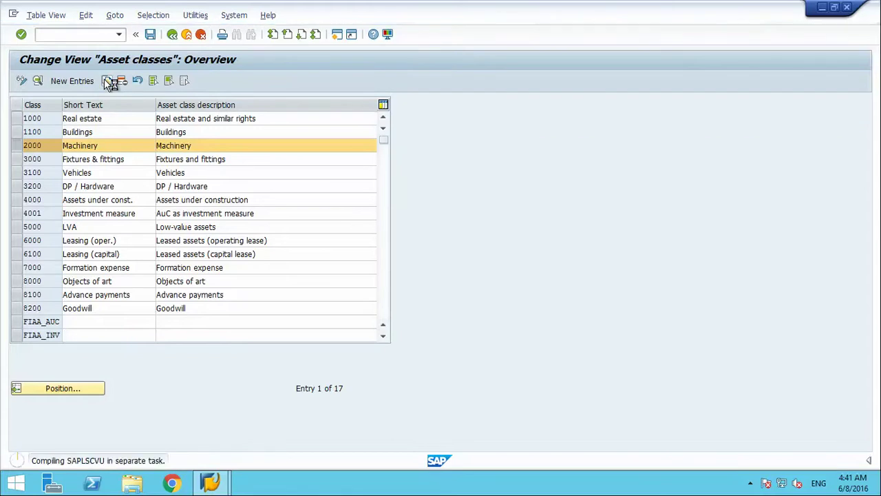
{"action": "type", "text": "ZAA001"}
{"action": "key", "text": "Tab"}
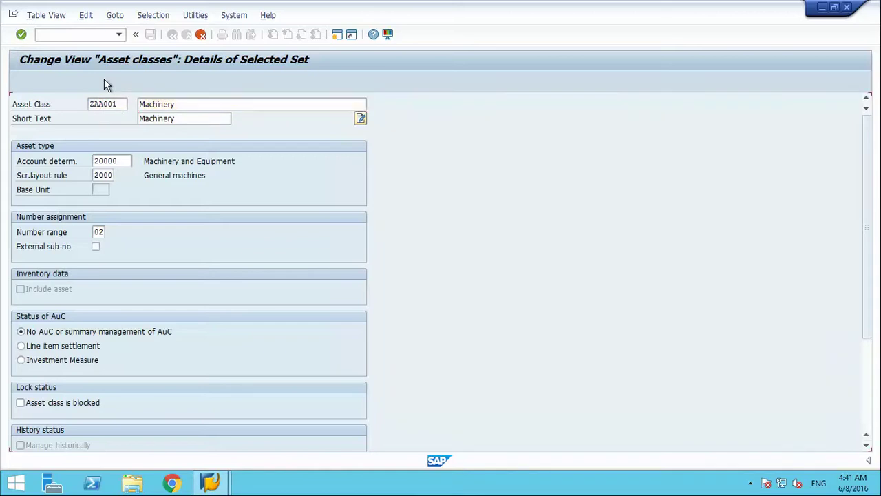
{"action": "key", "text": "Return"}
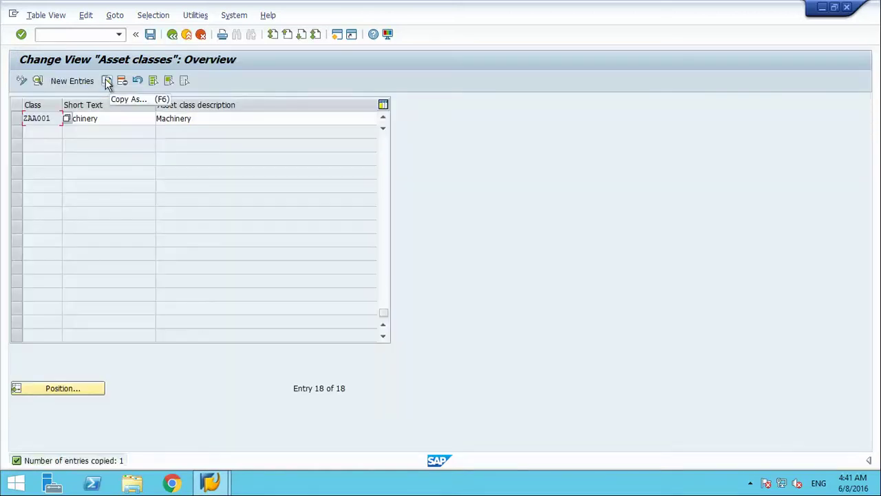
{"action": "left_click", "coordinate": [153, 34]}
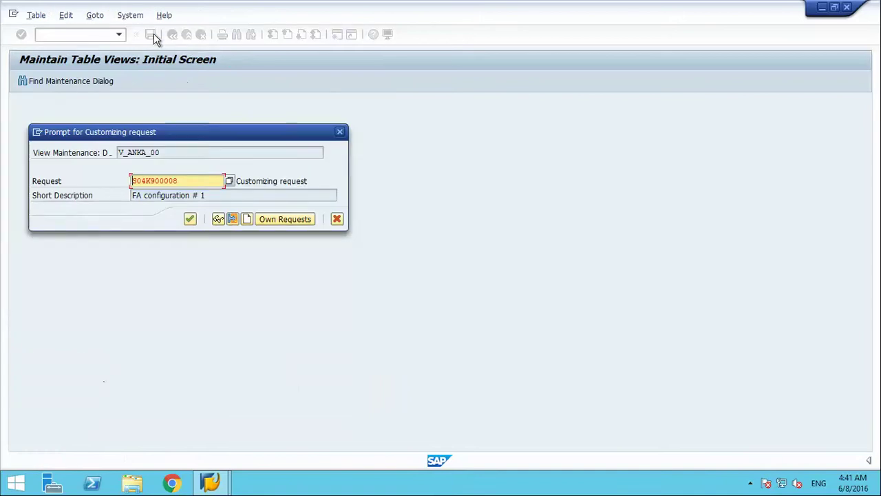
{"action": "key", "text": "Return"}
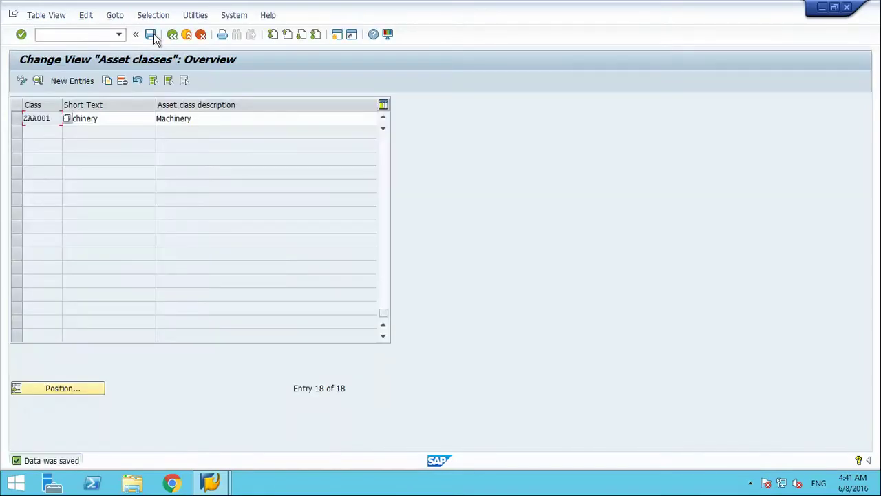
Copy asset class 3000 Fixtures & fittings as ZAA002 and save it
{"action": "left_click", "coordinate": [171, 36]}
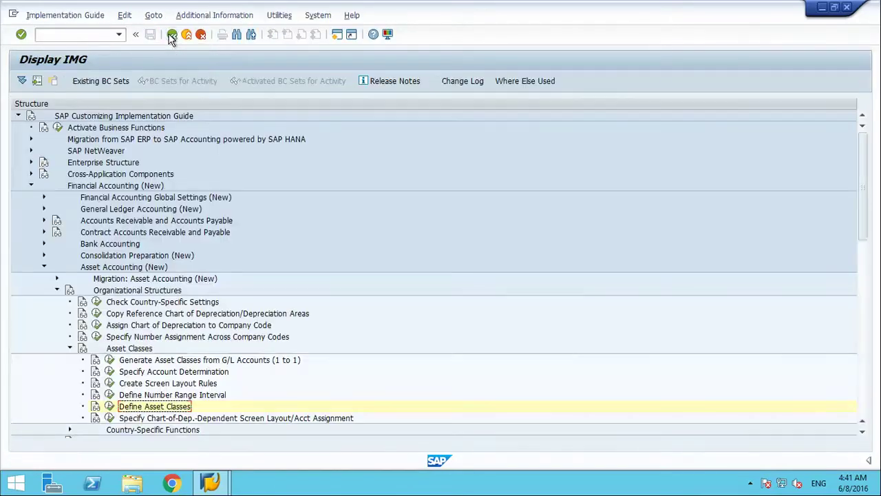
{"action": "left_click", "coordinate": [109, 408]}
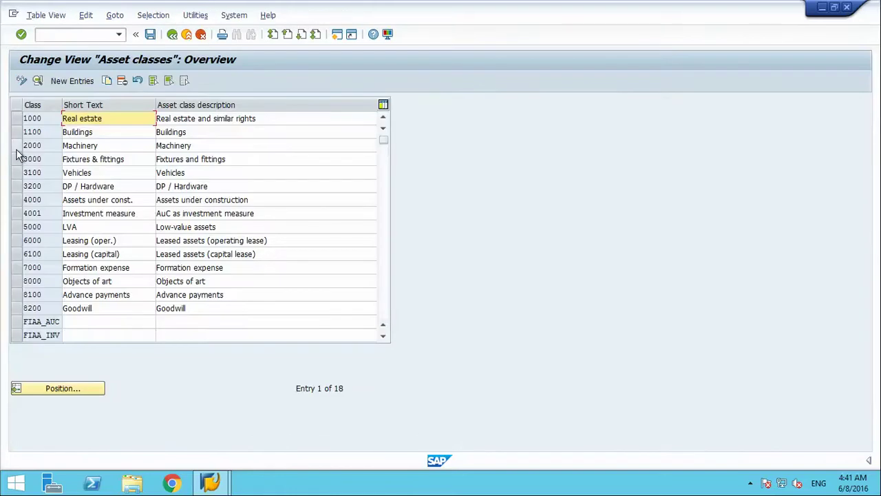
{"action": "left_click", "coordinate": [17, 159]}
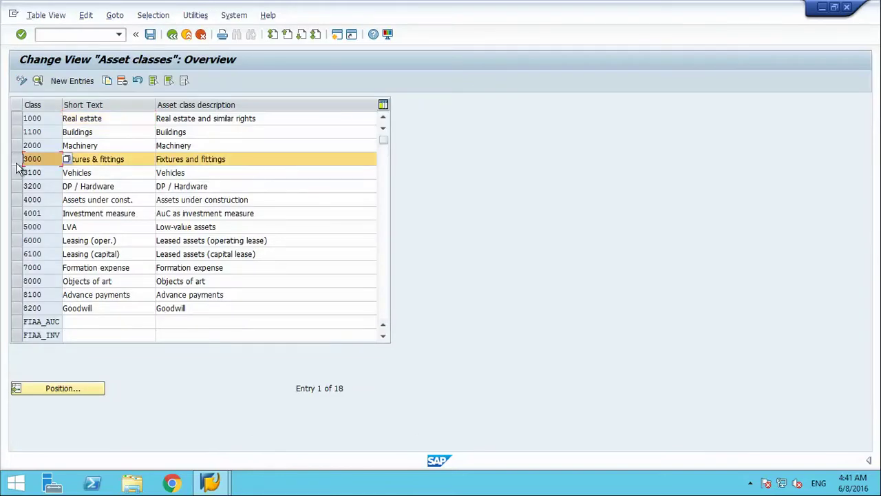
{"action": "left_click", "coordinate": [108, 81]}
{"action": "type", "text": "ZAA0"}
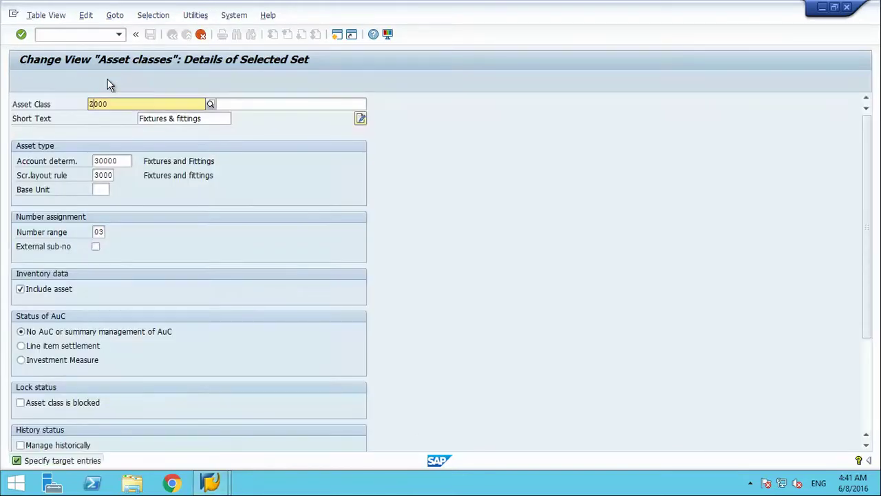
{"action": "type", "text": "02"}
{"action": "key", "text": "Return"}
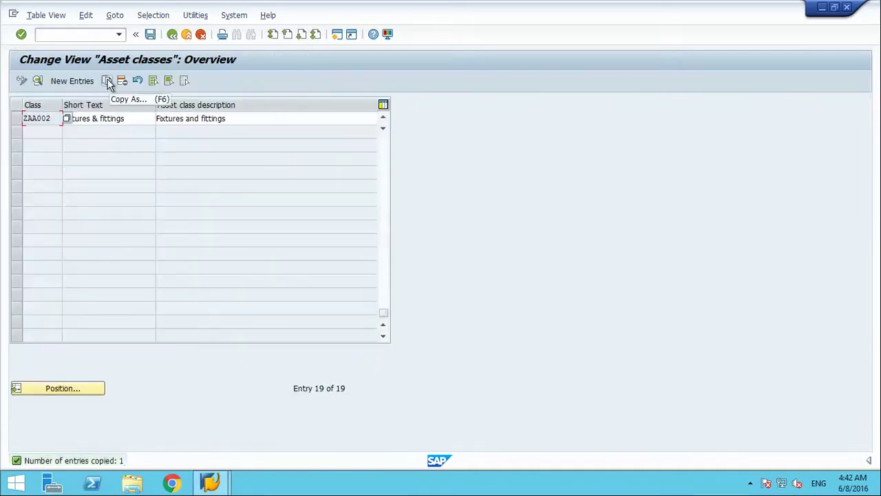
{"action": "key", "text": "ctrl+s"}
{"action": "key", "text": "Return"}
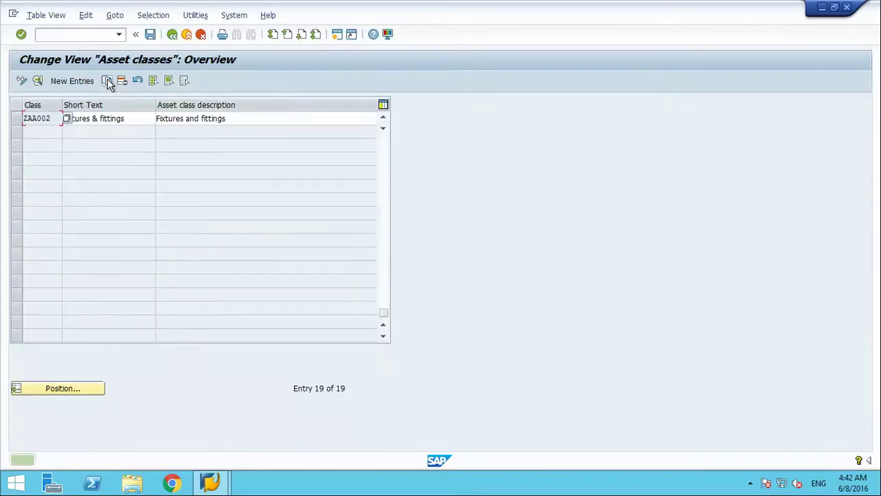
Copy asset class 3100 Vehicles as ZAA003 and save it
{"action": "left_click", "coordinate": [173, 34]}
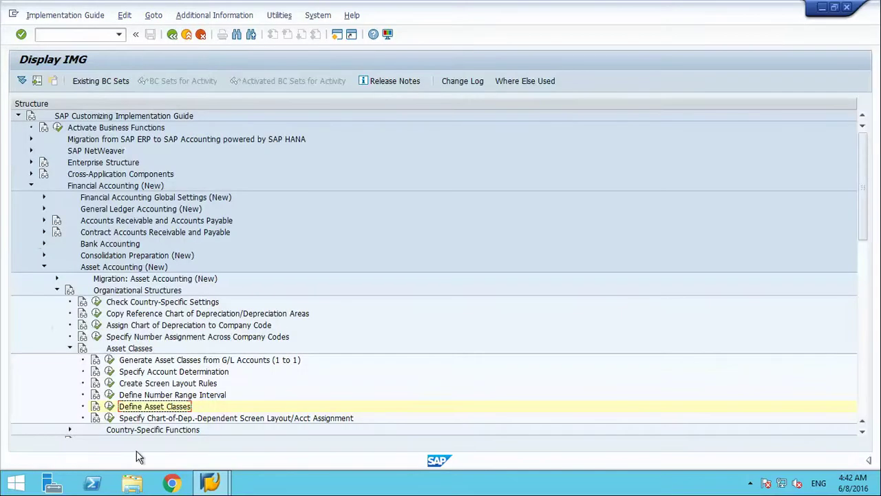
{"action": "left_click", "coordinate": [110, 406]}
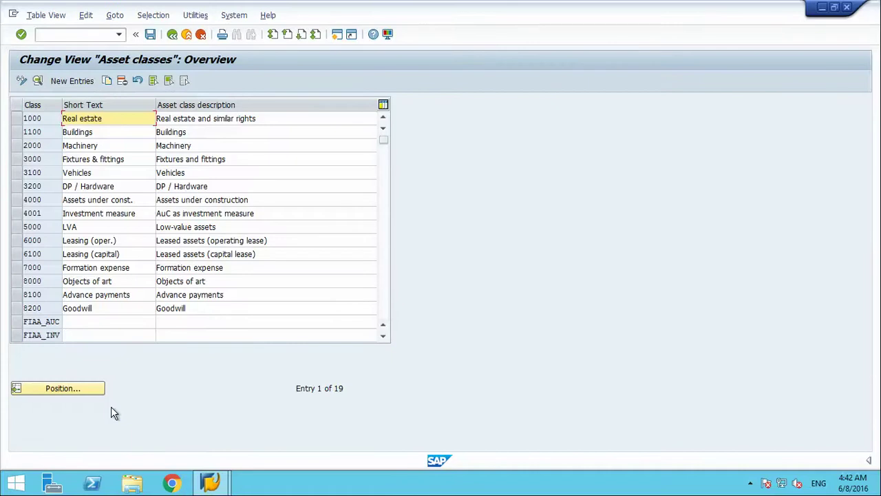
{"action": "left_click", "coordinate": [15, 172]}
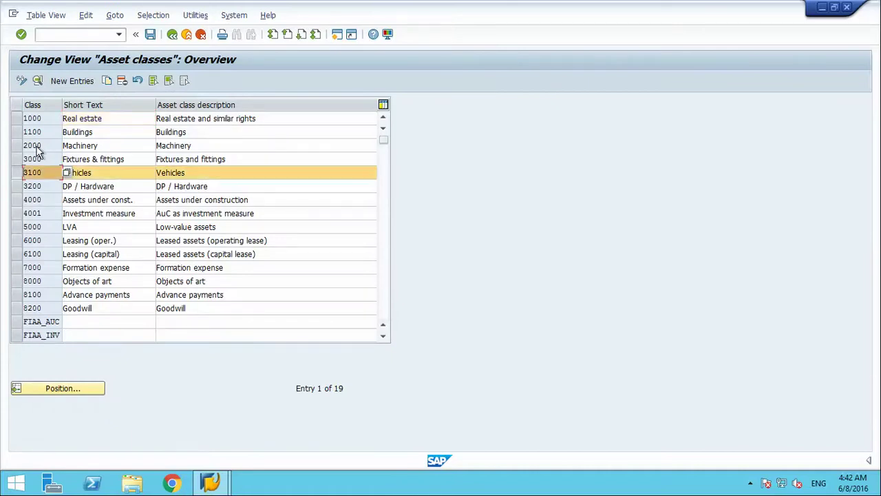
{"action": "left_click", "coordinate": [108, 81]}
{"action": "type", "text": "Z"}
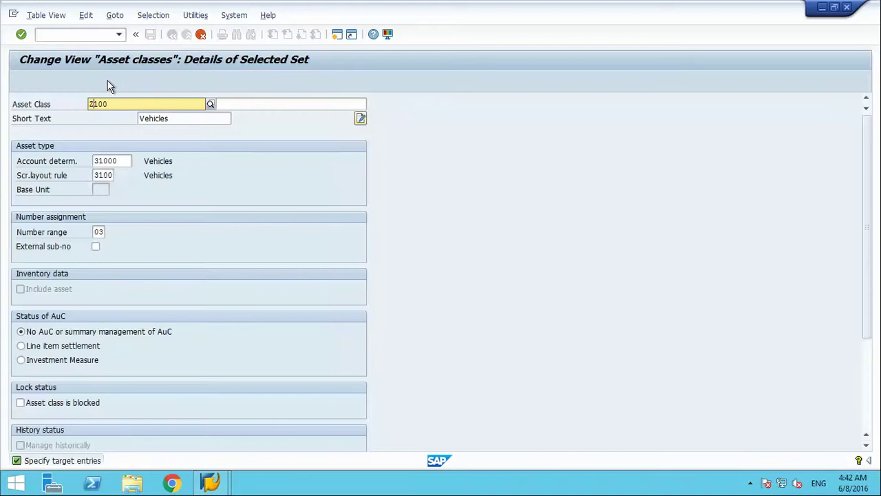
{"action": "type", "text": "AA003"}
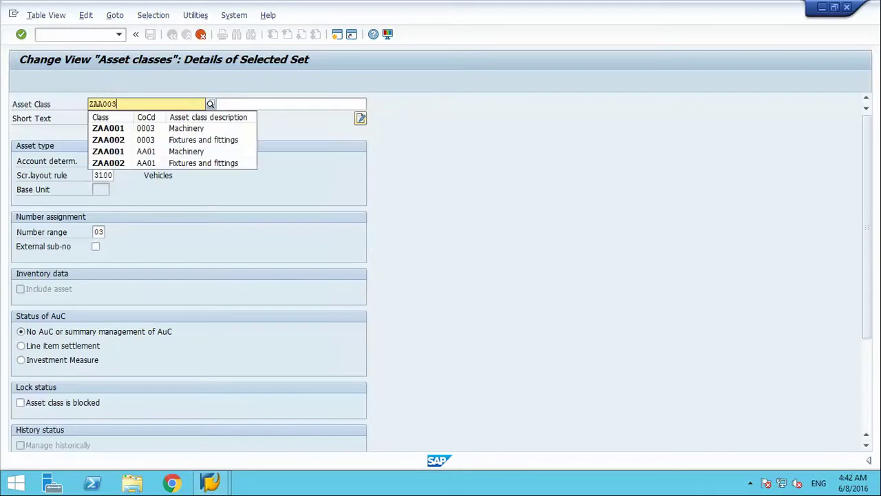
{"action": "key", "text": "Return"}
{"action": "key", "text": "ctrl+s"}
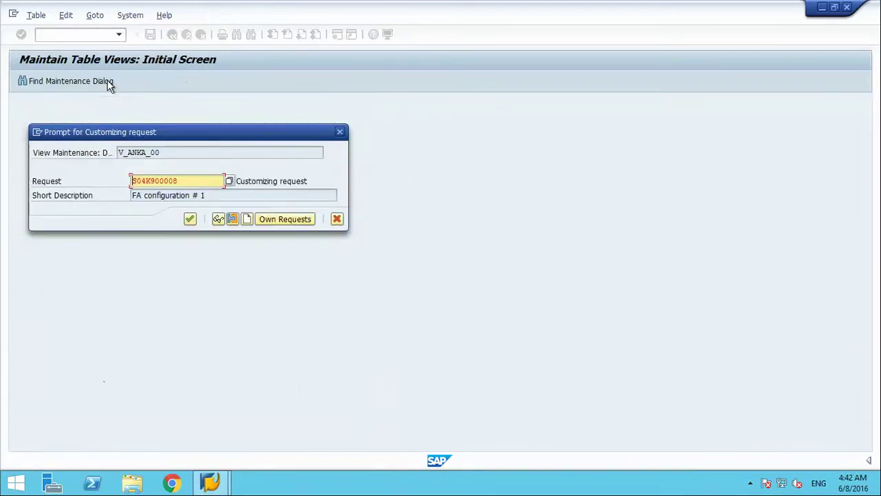
{"action": "key", "text": "Return"}
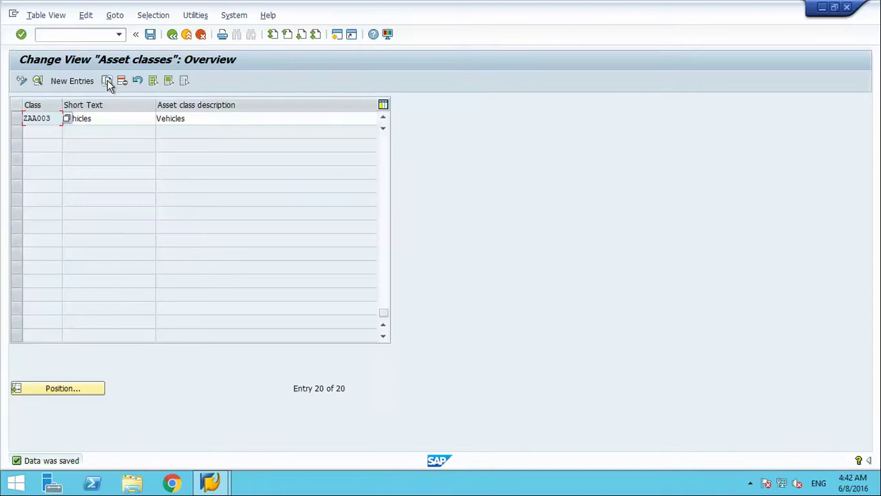
Append 'for AA' to the ZAA001 Machinery and ZAA002 Fixtures and fittings descriptions
{"action": "left_click", "coordinate": [173, 35]}
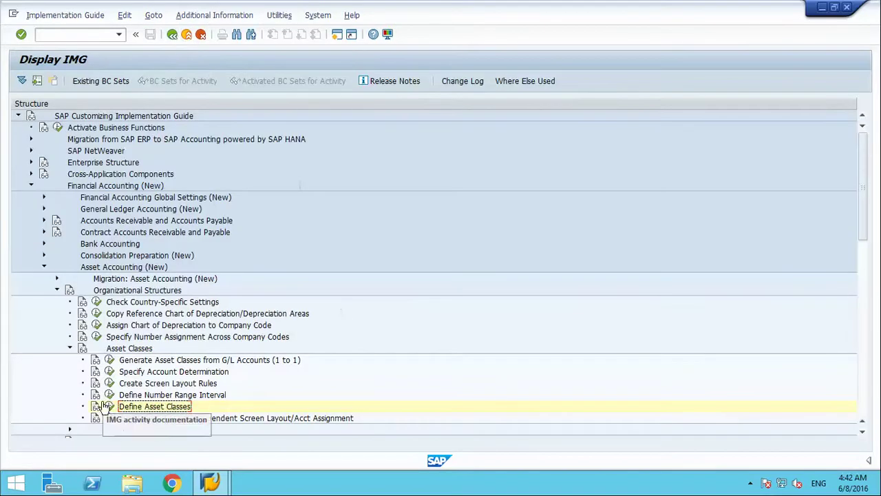
{"action": "left_click", "coordinate": [109, 406]}
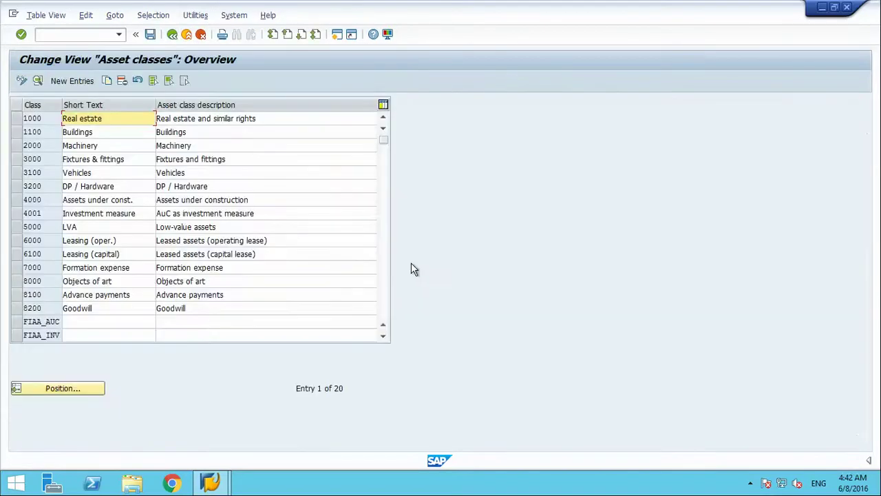
{"action": "left_click", "coordinate": [385, 288]}
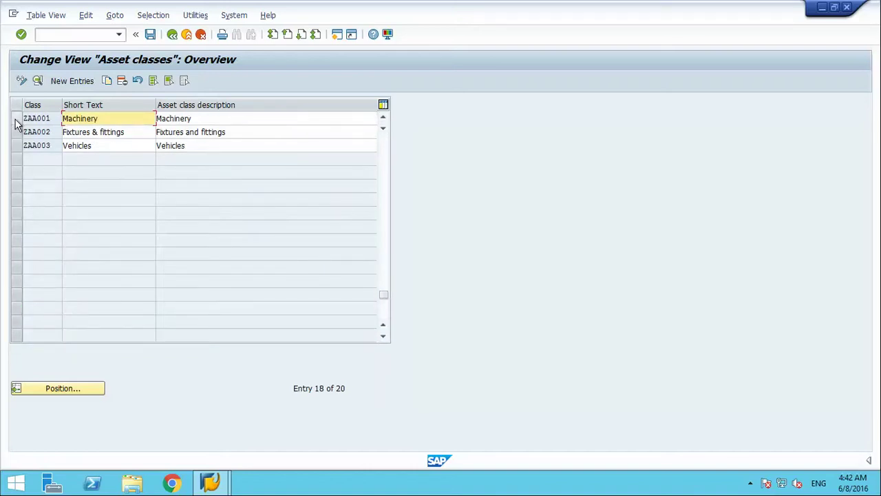
{"action": "left_click", "coordinate": [269, 121]}
{"action": "type", "text": "for AA"}
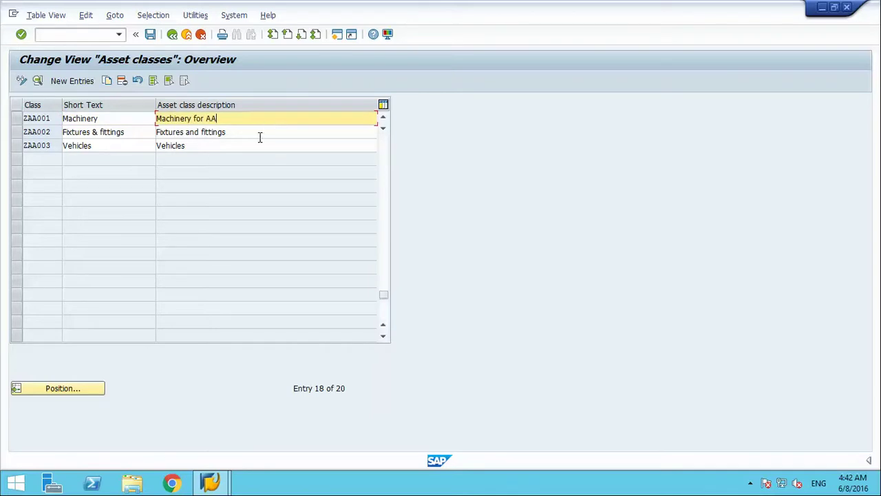
{"action": "left_click", "coordinate": [259, 137]}
{"action": "type", "text": "for AA"}
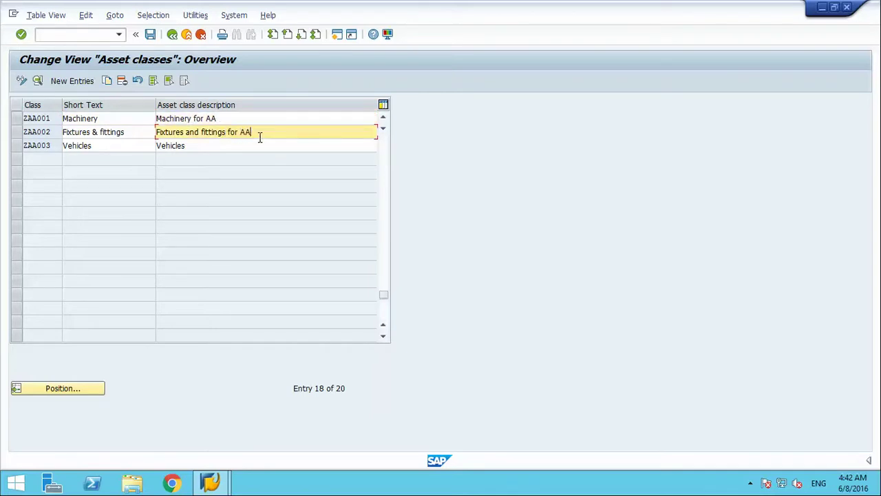
Append 'for AA' to the ZAA003 Vehicles description and save the changes
{"action": "left_click", "coordinate": [245, 148]}
{"action": "type", "text": "or"}
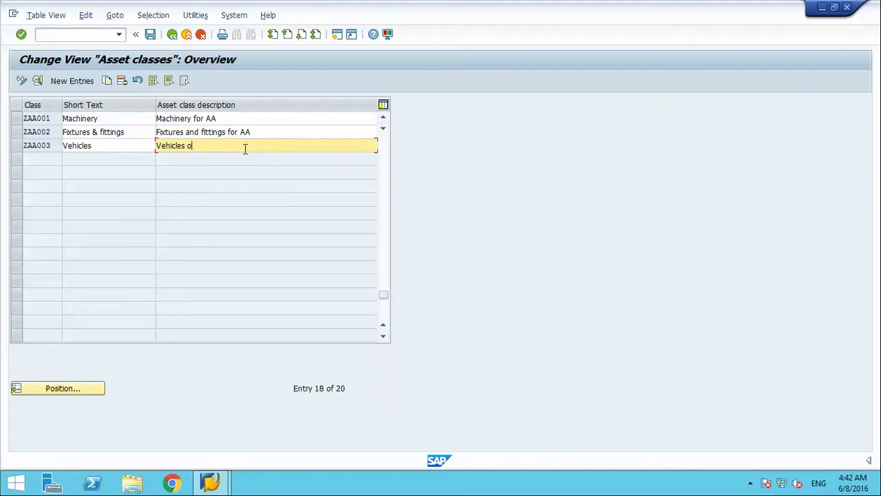
{"action": "key", "text": "BackSpace"}
{"action": "key", "text": "BackSpace"}
{"action": "key", "text": "BackSpace"}
{"action": "type", "text": "for AA"}
{"action": "key", "text": "ctrl+s"}
{"action": "key", "text": "Return"}
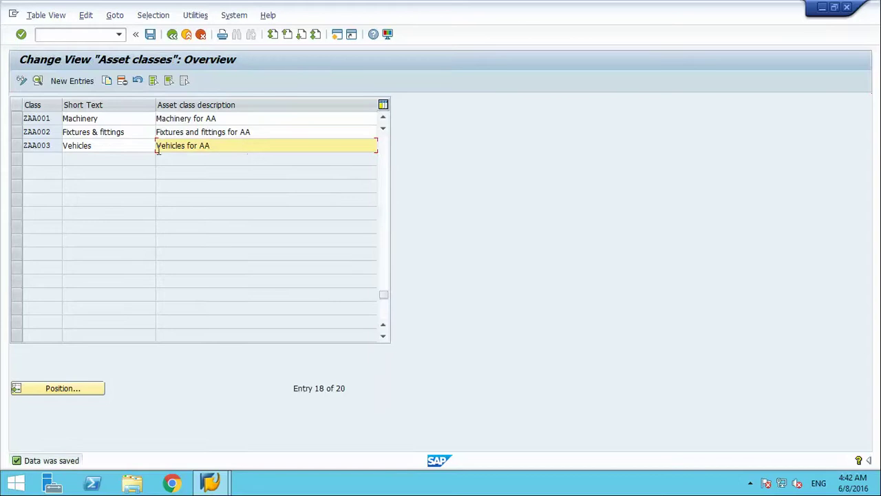
{"action": "left_click", "coordinate": [17, 146]}
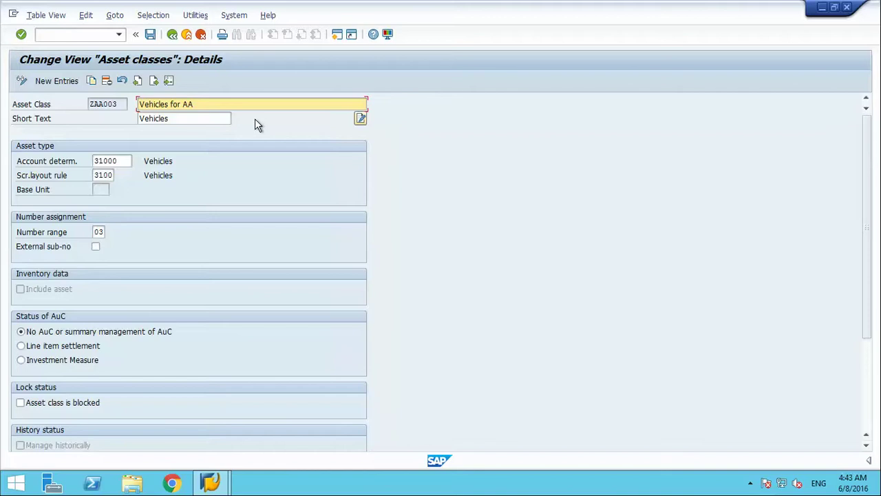
{"action": "double_click", "coordinate": [98, 232]}
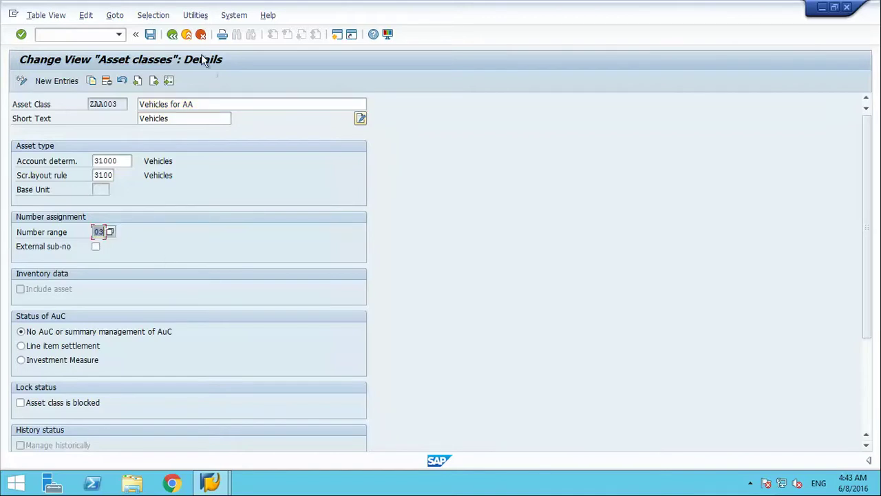
{"action": "left_click", "coordinate": [172, 35]}
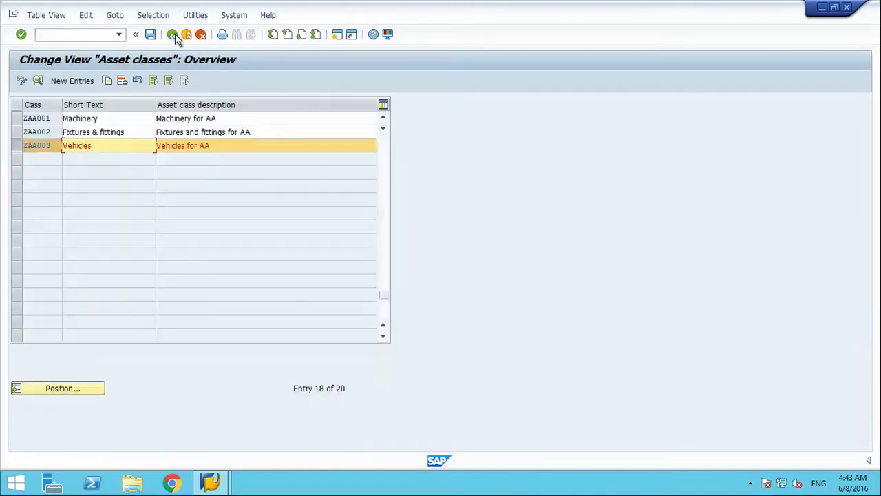
{"action": "double_click", "coordinate": [114, 131]}
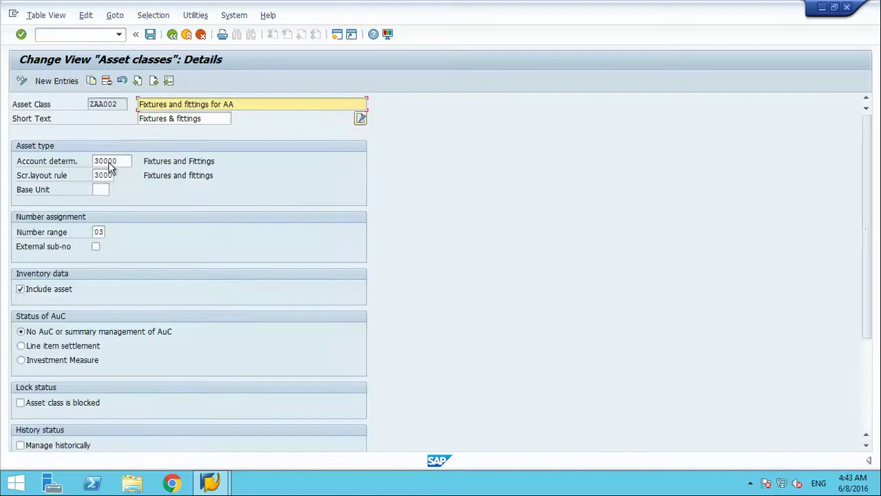
{"action": "left_click", "coordinate": [172, 35]}
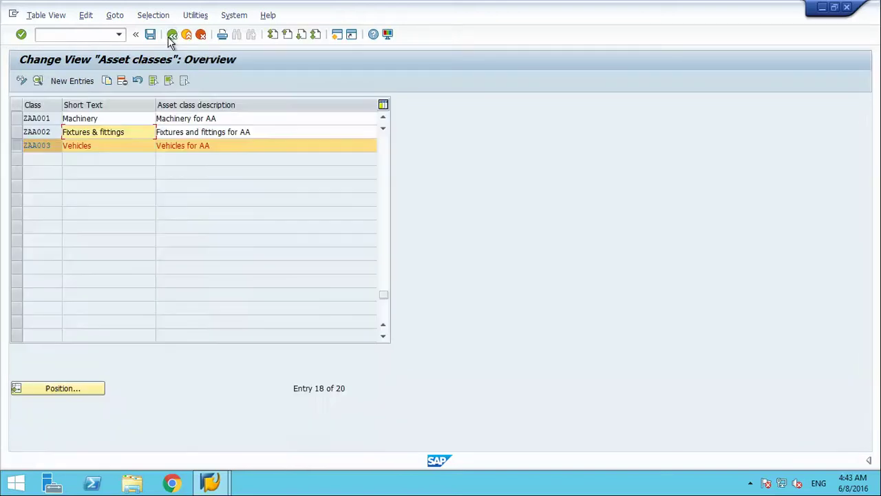
{"action": "left_click", "coordinate": [19, 145]}
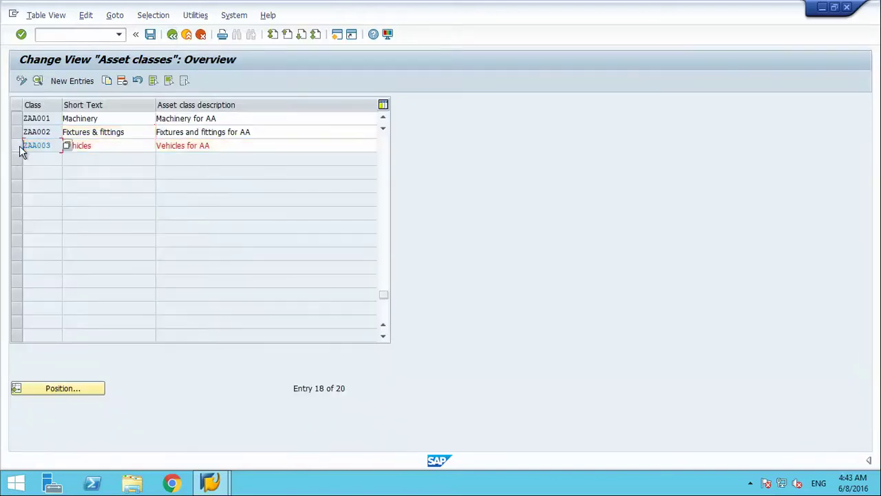
{"action": "left_click", "coordinate": [129, 122]}
{"action": "double_click", "coordinate": [129, 122]}
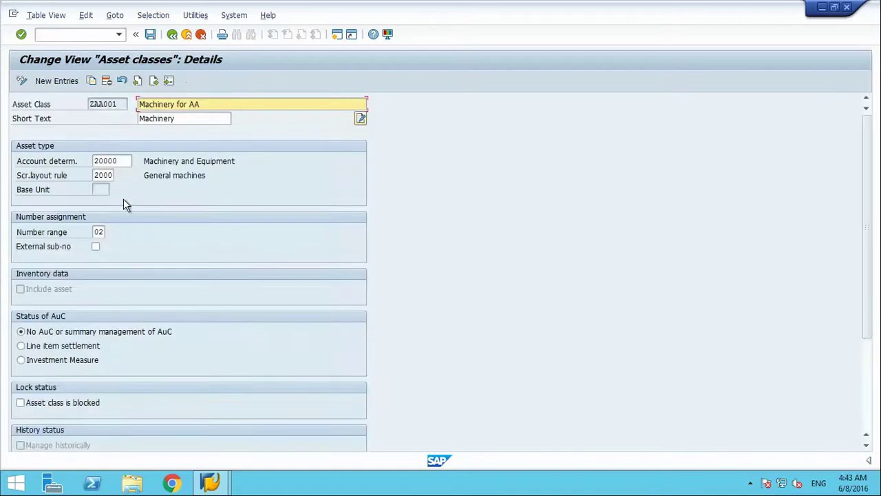
{"action": "left_click", "coordinate": [172, 35]}
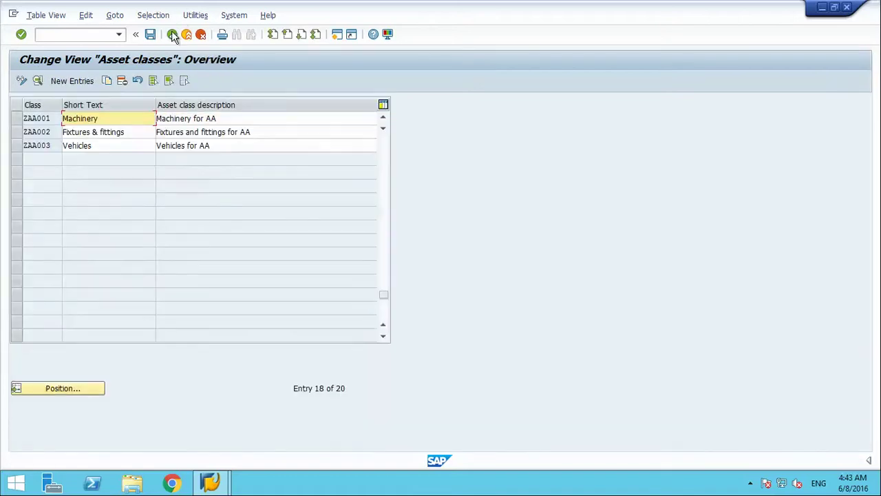
In the ZAA001 details, tick 'Asset class is blocked' and view its F1 help
{"action": "double_click", "coordinate": [90, 118]}
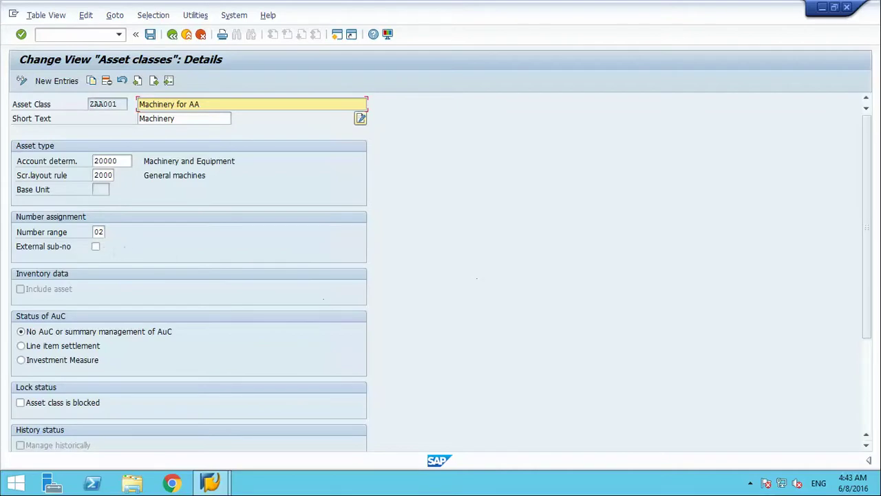
{"action": "left_click_drag", "start_coordinate": [869, 195], "coordinate": [869, 216]}
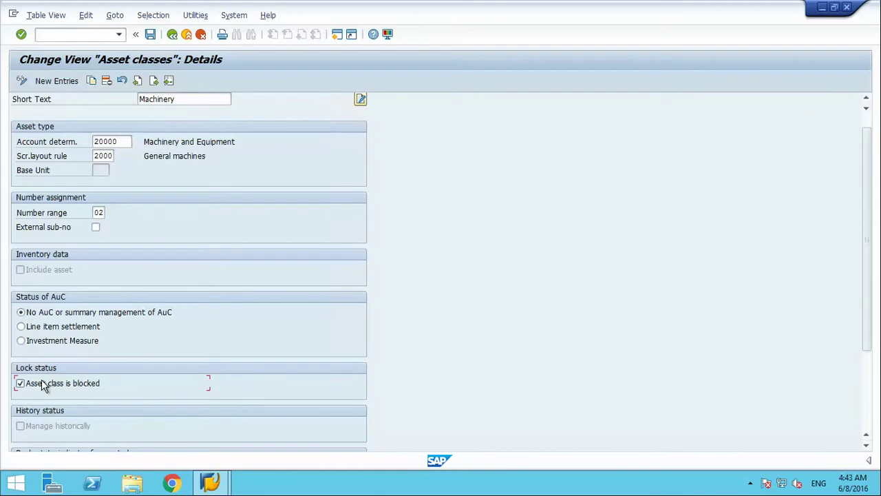
{"action": "key", "text": "F1"}
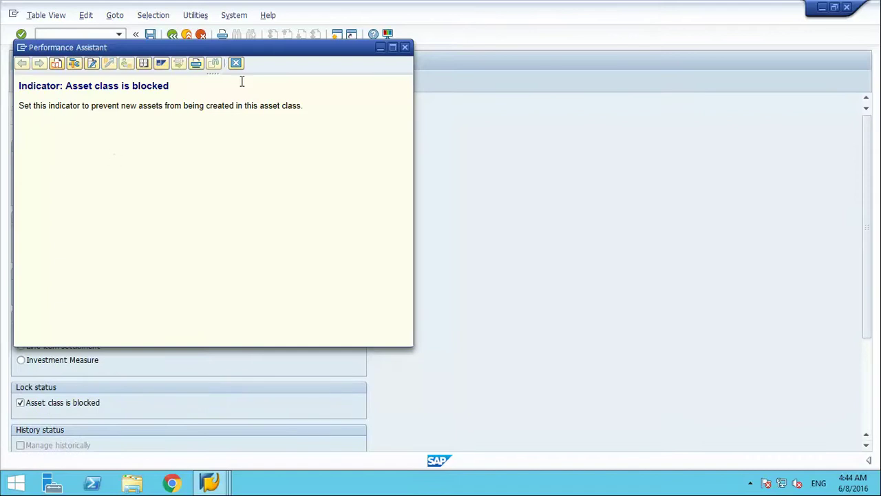
{"action": "left_click", "coordinate": [236, 63]}
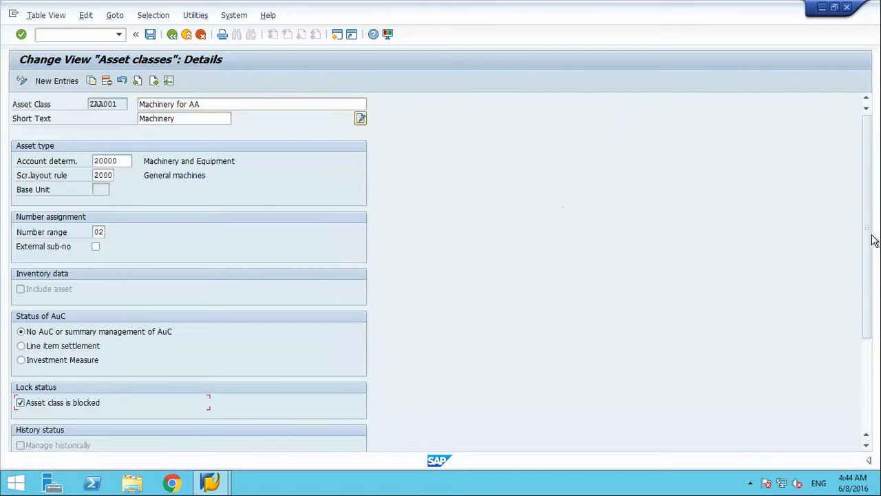
Check the Real estate indicator choices, leaving it as Other asset without real estate management
{"action": "scroll", "coordinate": [846, 393], "scroll_direction": "down", "scroll_amount": 5}
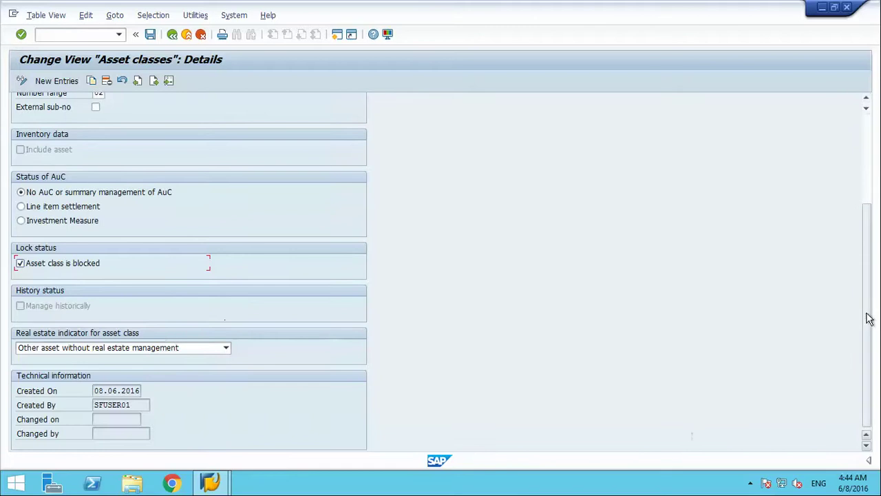
{"action": "left_click", "coordinate": [162, 349]}
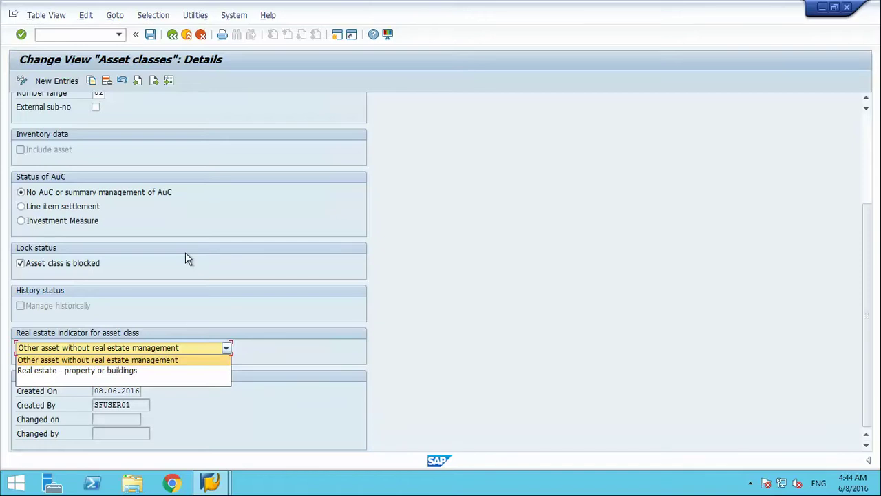
{"action": "key", "text": "Escape"}
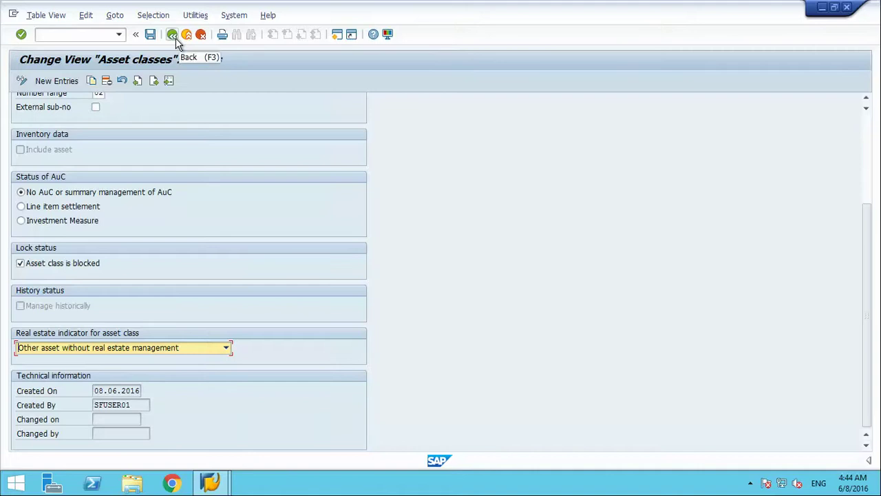
Save the ZAA001 changes on exit and open Specify Account Determination in the IMG
{"action": "left_click", "coordinate": [175, 39]}
{"action": "left_click", "coordinate": [176, 39]}
{"action": "left_click", "coordinate": [181, 238]}
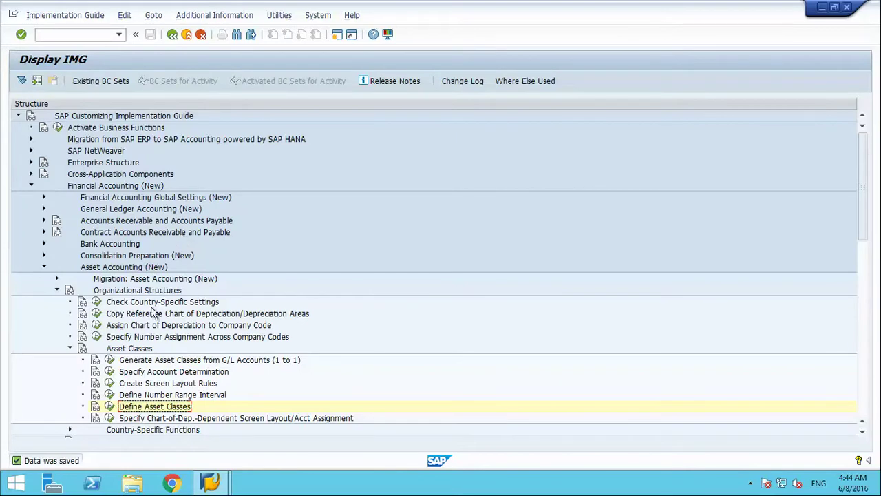
{"action": "left_click", "coordinate": [108, 372]}
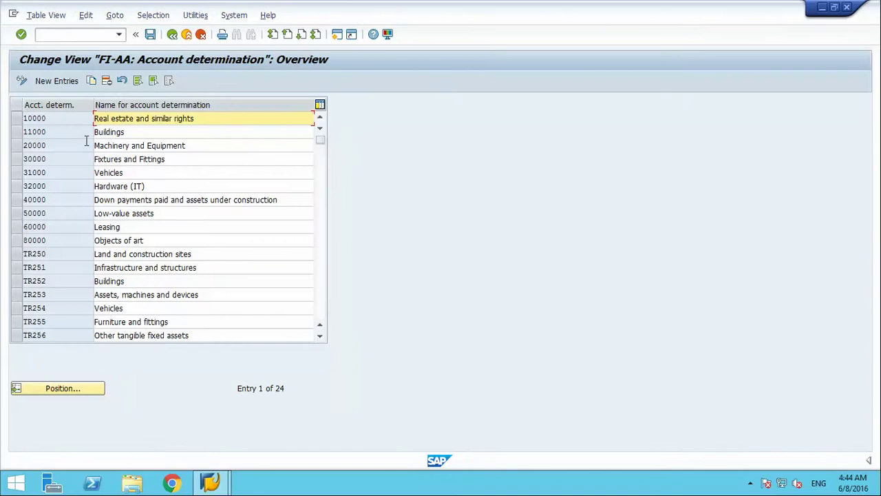
{"action": "double_click", "coordinate": [35, 132]}
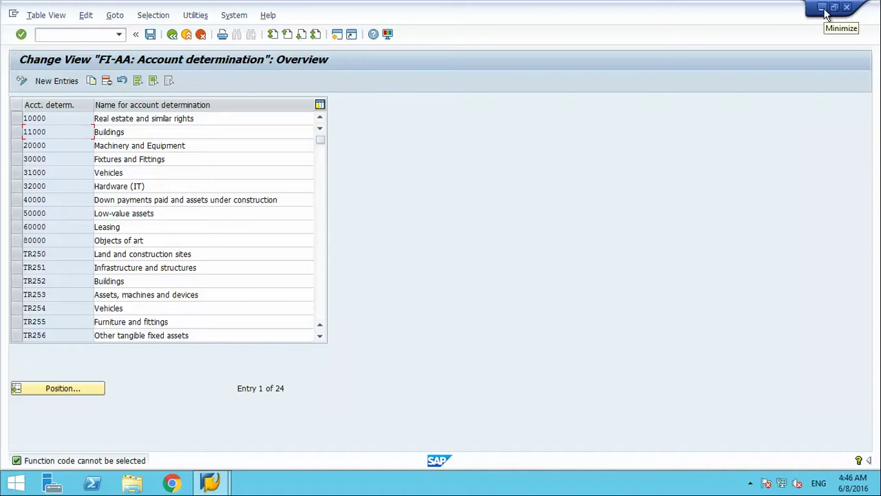
{"action": "left_click", "coordinate": [824, 10]}
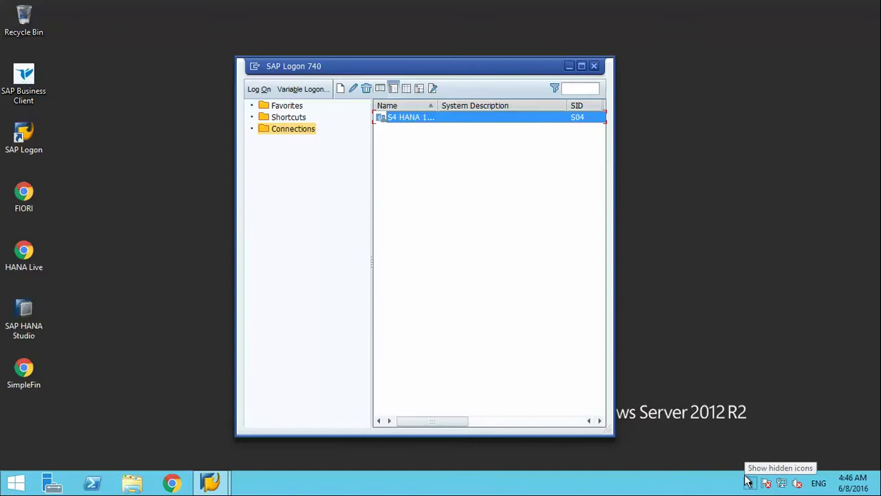
{"action": "mouse_move", "coordinate": [413, 7]}
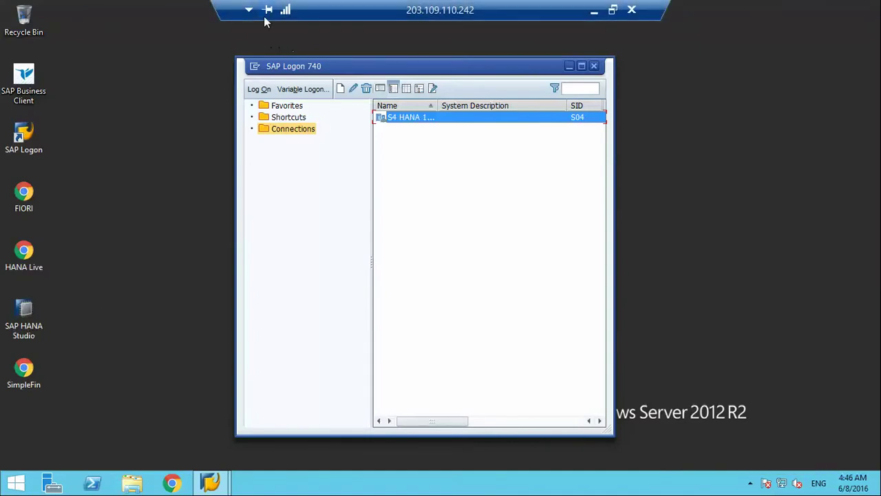
{"action": "left_click", "coordinate": [593, 11]}
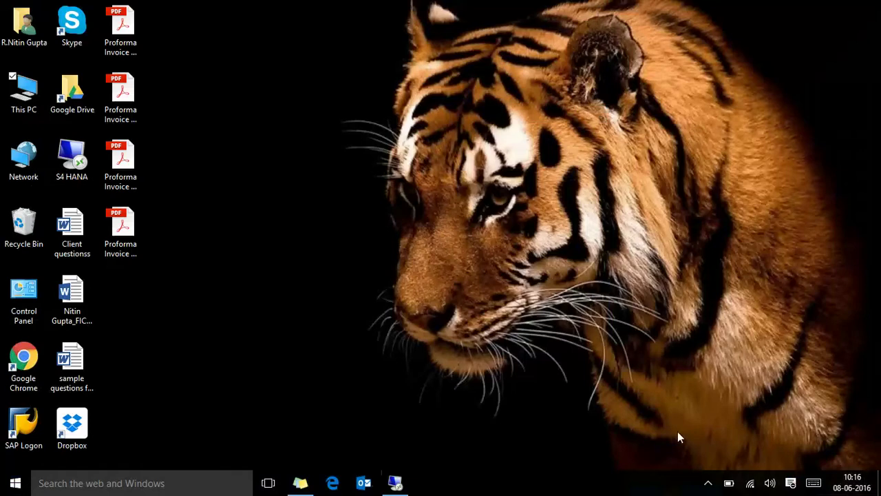
{"action": "left_click", "coordinate": [707, 482]}
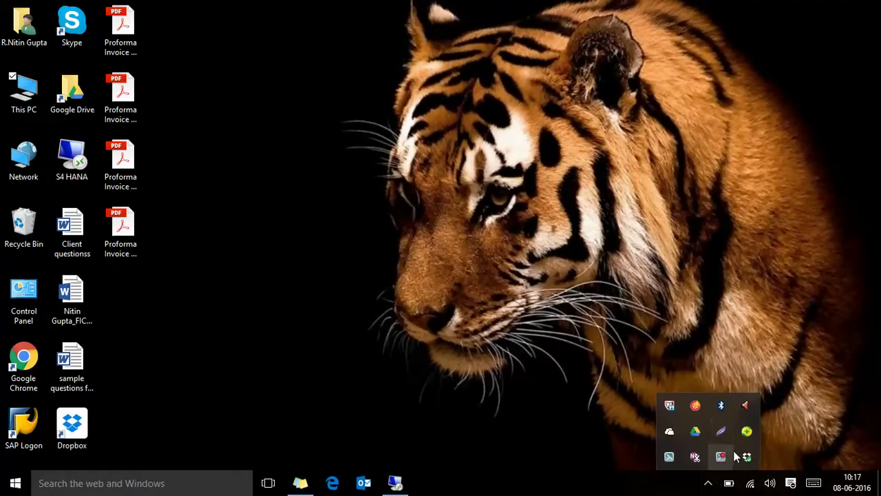
{"action": "left_click", "coordinate": [721, 455]}
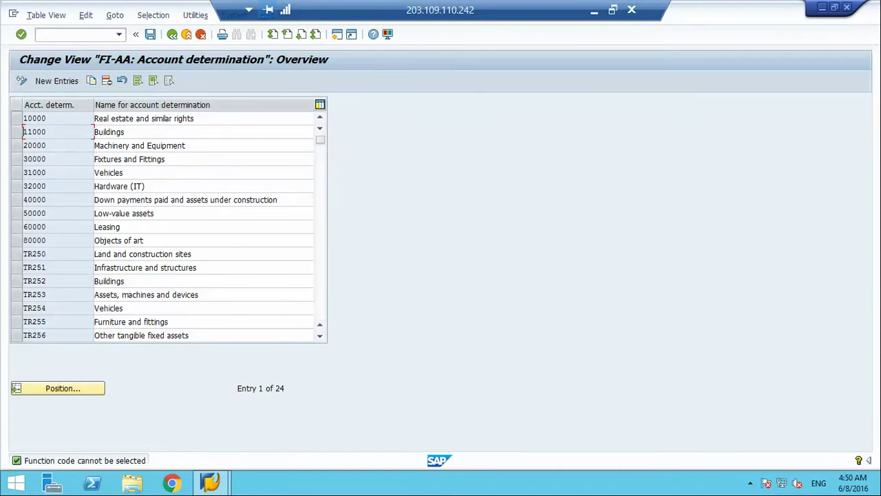
Copy account determination 11000 Buildings as ZZ001 and save it
{"action": "left_click", "coordinate": [16, 131]}
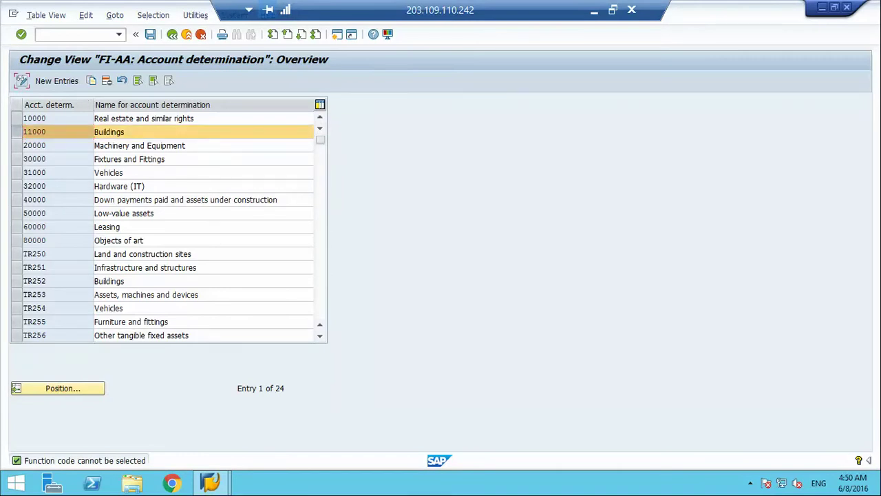
{"action": "key", "text": "F2"}
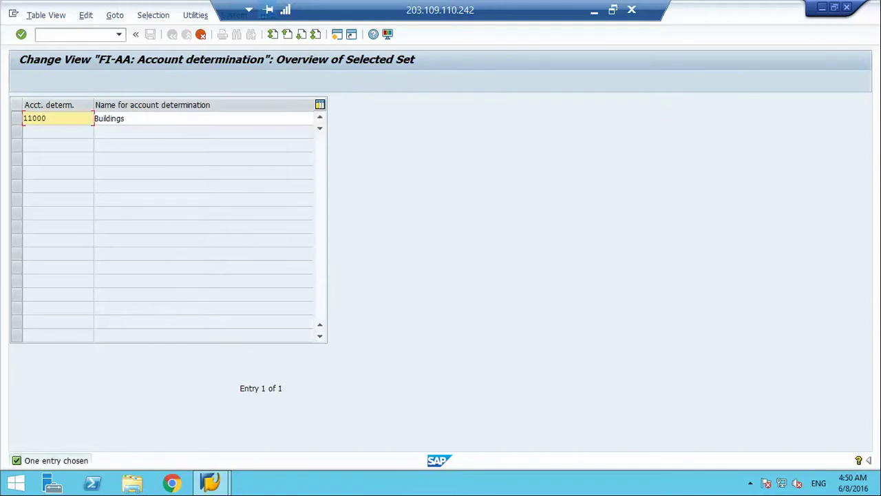
{"action": "key", "text": "BackSpace"}
{"action": "key", "text": "BackSpace"}
{"action": "key", "text": "BackSpace"}
{"action": "key", "text": "BackSpace"}
{"action": "key", "text": "BackSpace"}
{"action": "type", "text": "ZZ001"}
{"action": "key", "text": "Return"}
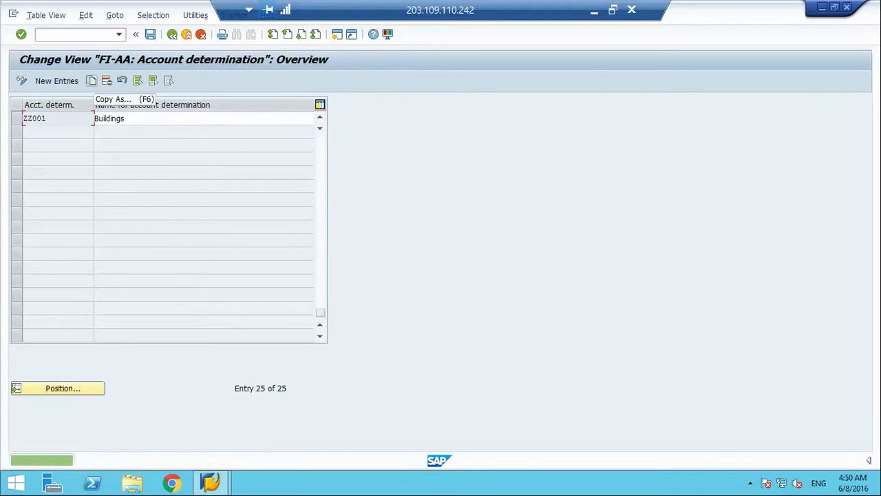
{"action": "left_click", "coordinate": [150, 34]}
{"action": "key", "text": "Return"}
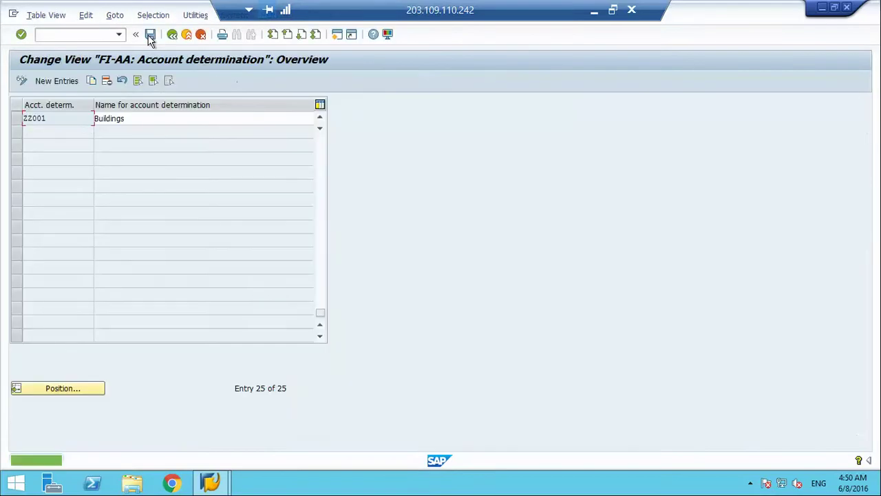
Reopen Define Asset Classes and open the ZAA001 Machinery for AA details
{"action": "left_click", "coordinate": [172, 34]}
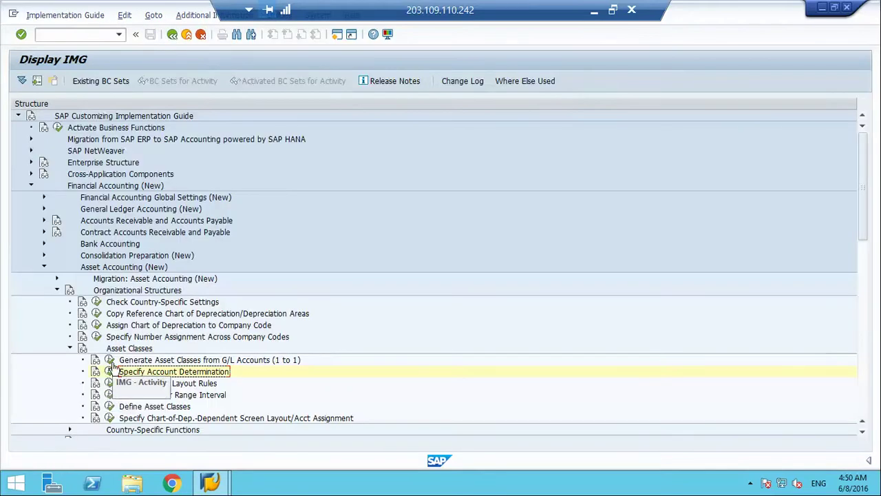
{"action": "left_click", "coordinate": [108, 396]}
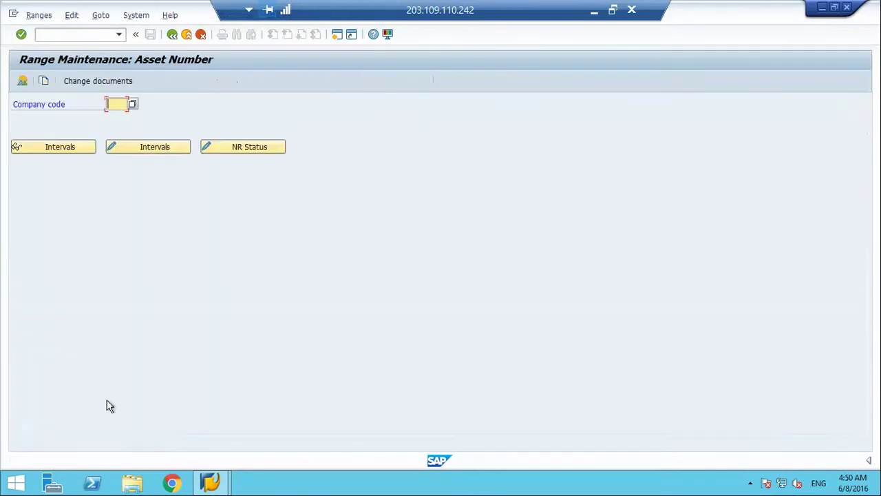
{"action": "left_click", "coordinate": [172, 36]}
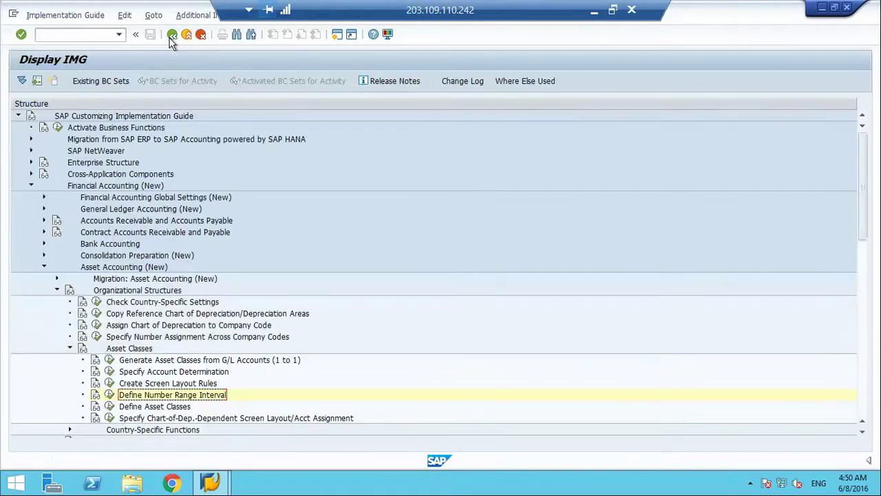
{"action": "left_click", "coordinate": [109, 406]}
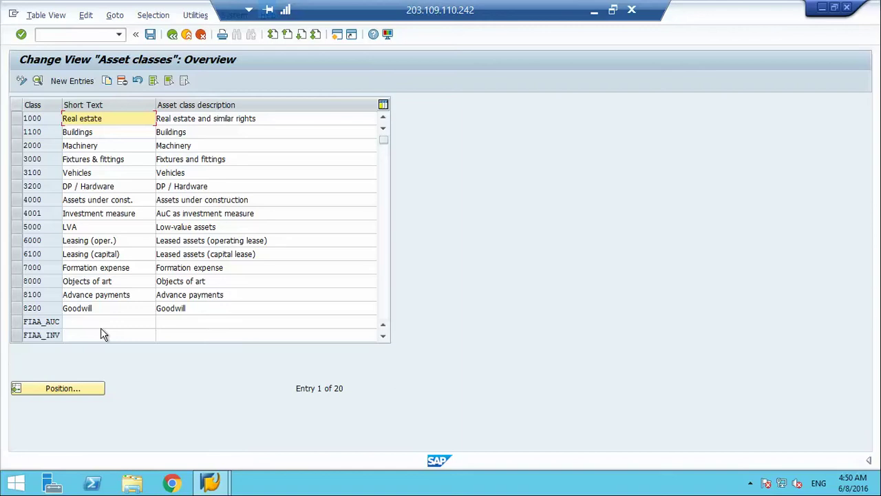
{"action": "scroll", "coordinate": [100, 335], "scroll_direction": "down", "scroll_amount": 1}
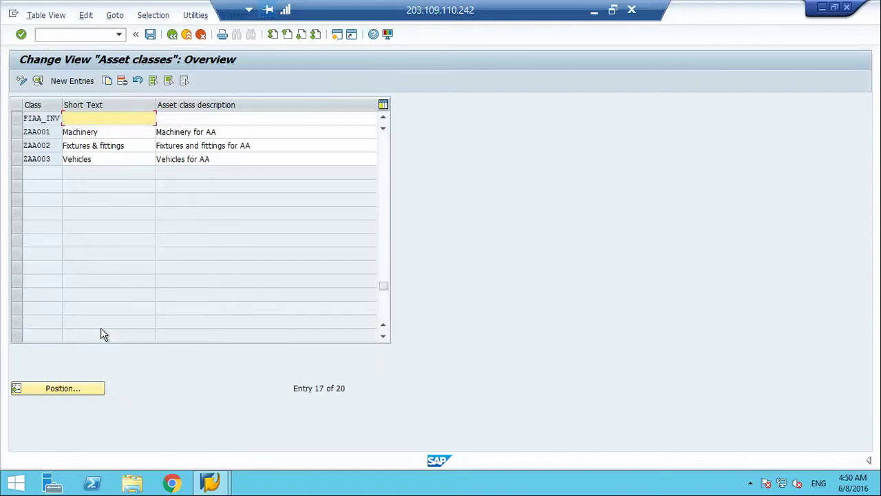
{"action": "double_click", "coordinate": [84, 130]}
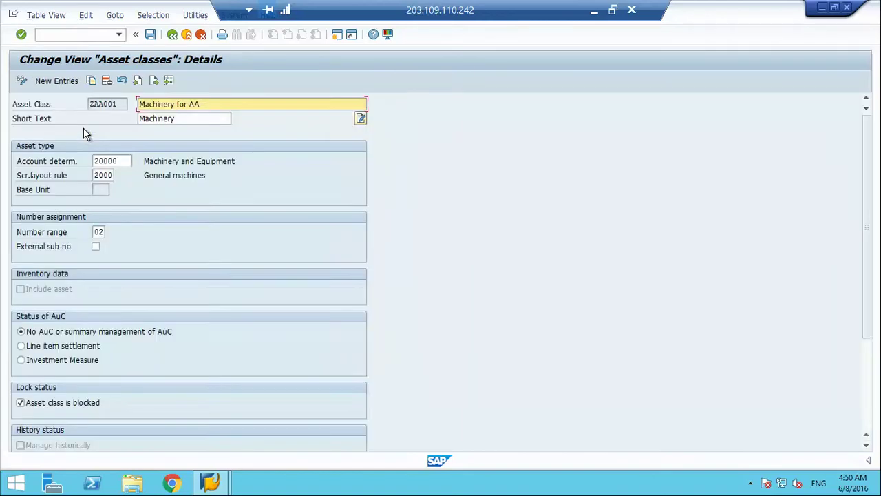
Change ZAA001's account determination from 20000 to ZZ001 and save
{"action": "left_click", "coordinate": [122, 160]}
{"action": "key", "text": "BackSpace"}
{"action": "key", "text": "BackSpace"}
{"action": "key", "text": "BackSpace"}
{"action": "key", "text": "BackSpace"}
{"action": "key", "text": "BackSpace"}
{"action": "type", "text": "ZZ001"}
{"action": "key", "text": "Return"}
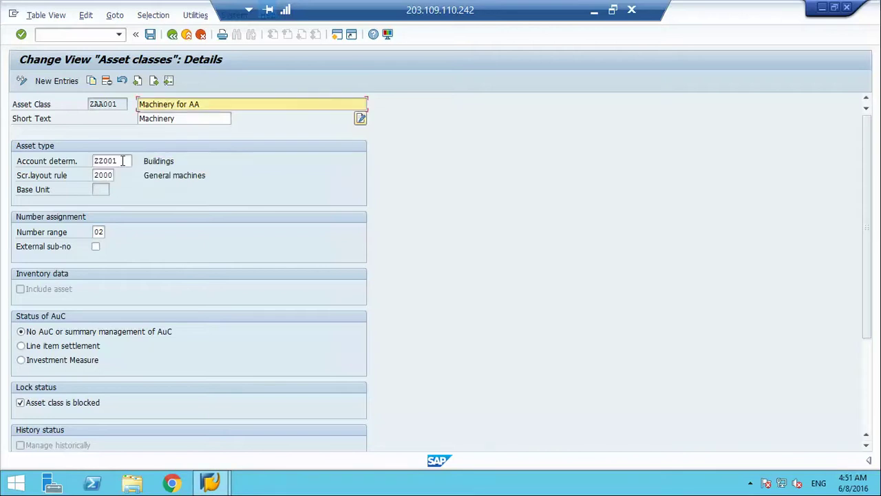
{"action": "key", "text": "ctrl+s"}
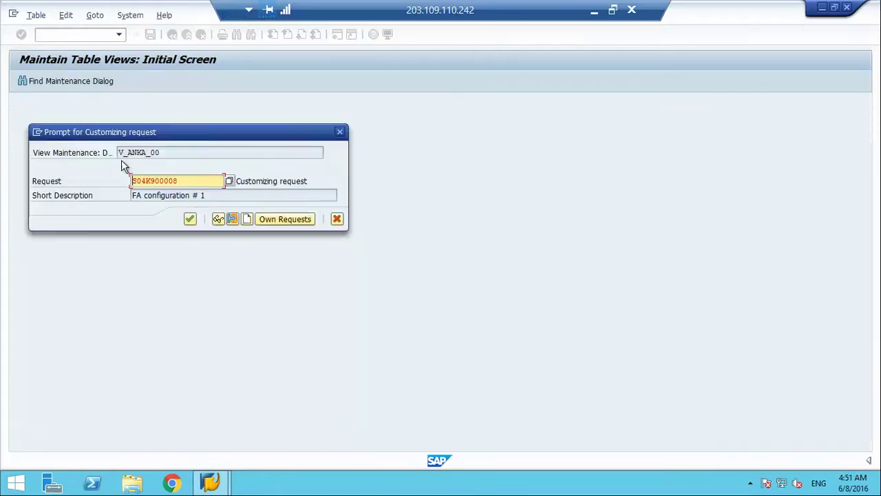
{"action": "key", "text": "Return"}
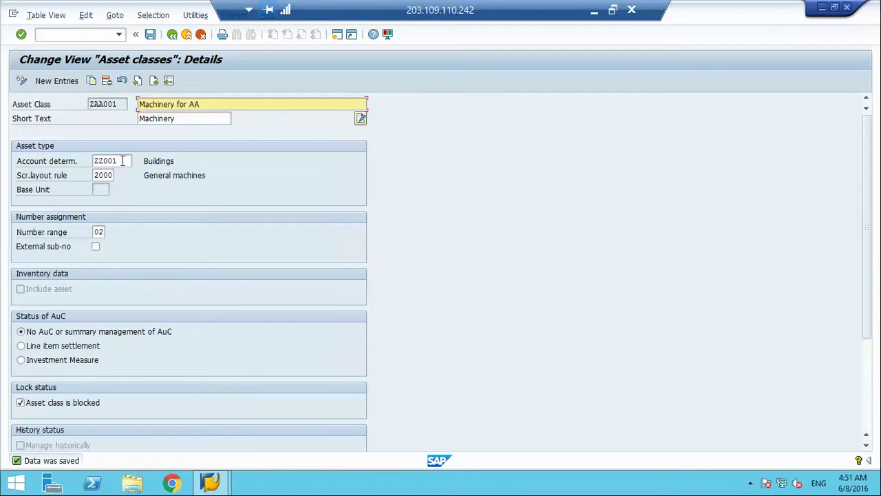
Untick 'Asset class is blocked' for ZAA001, save, and go back
{"action": "left_click", "coordinate": [20, 405]}
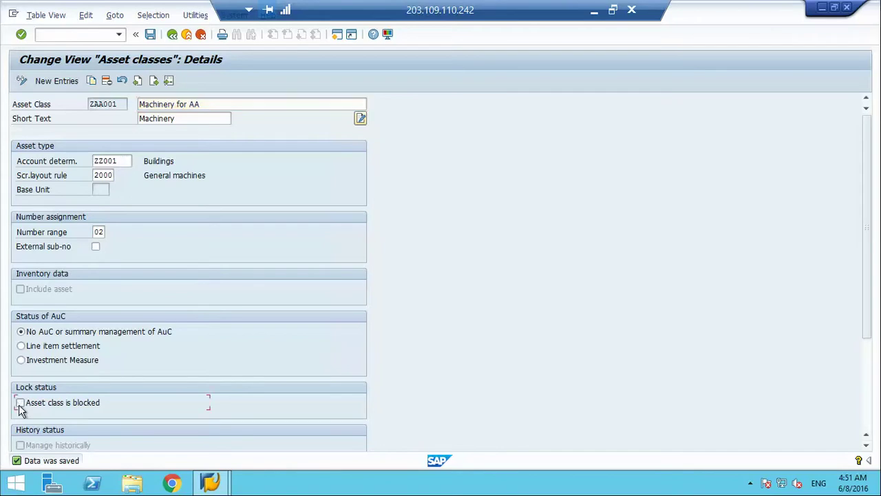
{"action": "key", "text": "ctrl+s"}
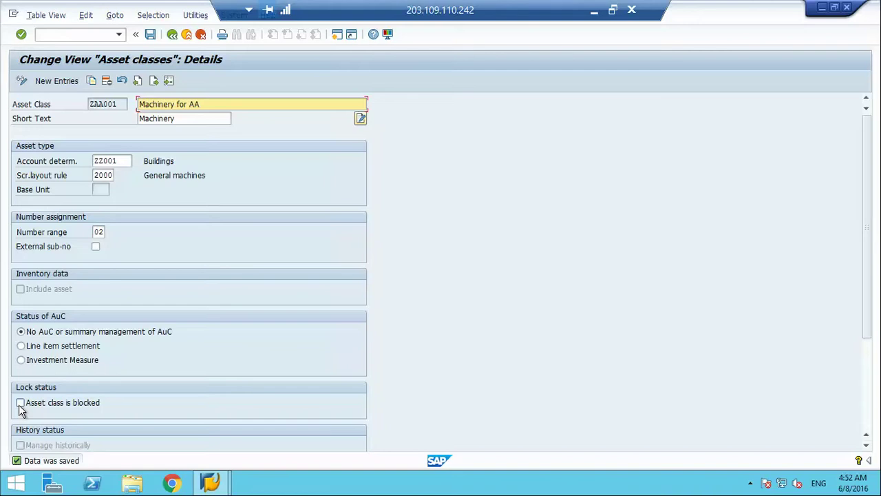
{"action": "left_click", "coordinate": [172, 37]}
Open number range interval maintenance for company code AA01
{"action": "left_click", "coordinate": [172, 37]}
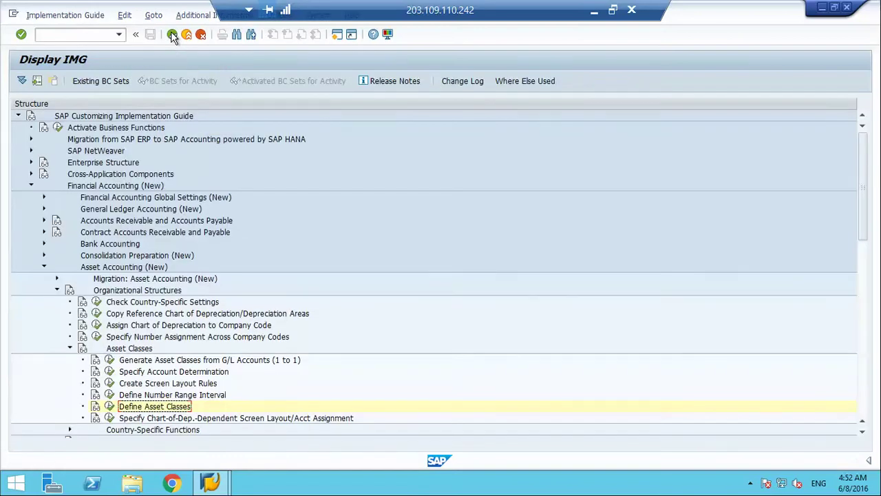
{"action": "left_click", "coordinate": [109, 394]}
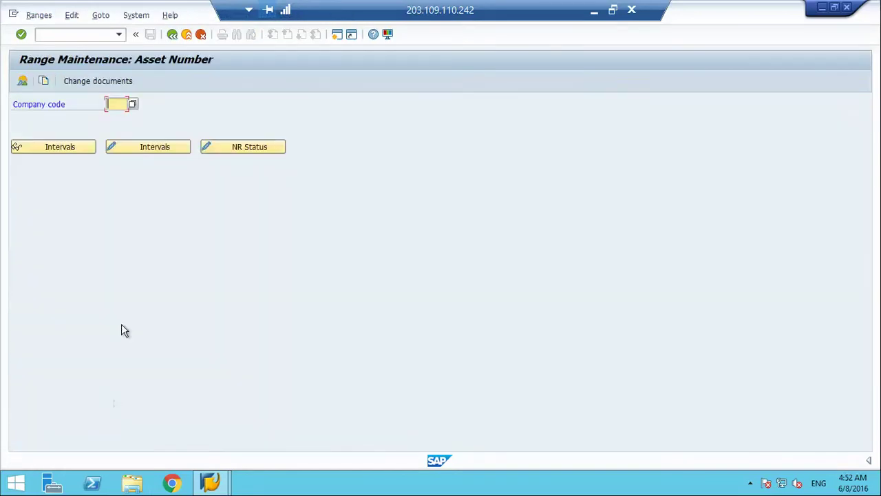
{"action": "type", "text": "AA01"}
{"action": "left_click", "coordinate": [144, 146]}
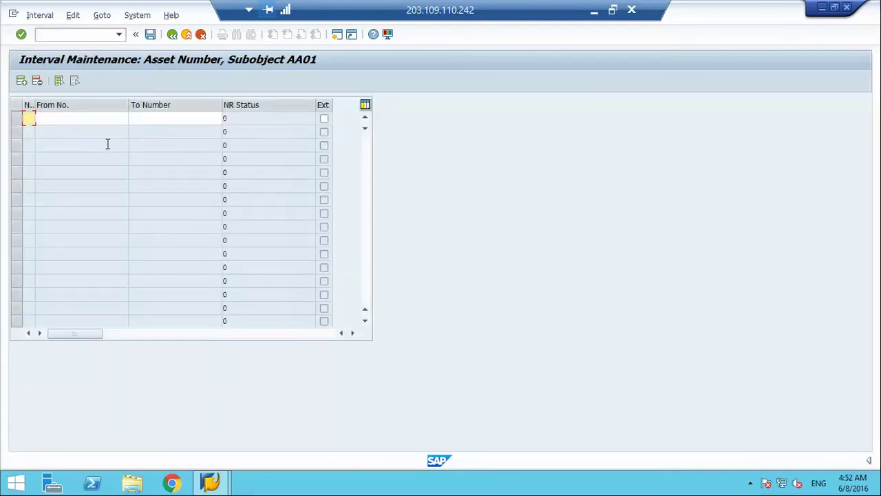
{"action": "type", "text": "01"}
{"action": "key", "text": "Caps_Lock"}
{"action": "key", "text": "Caps_Lock"}
{"action": "key", "text": "Tab"}
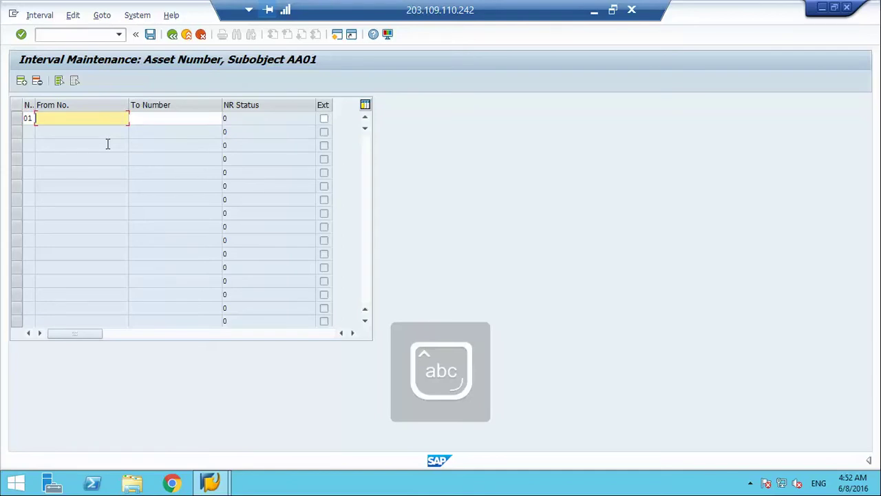
{"action": "type", "text": "000010000000"}
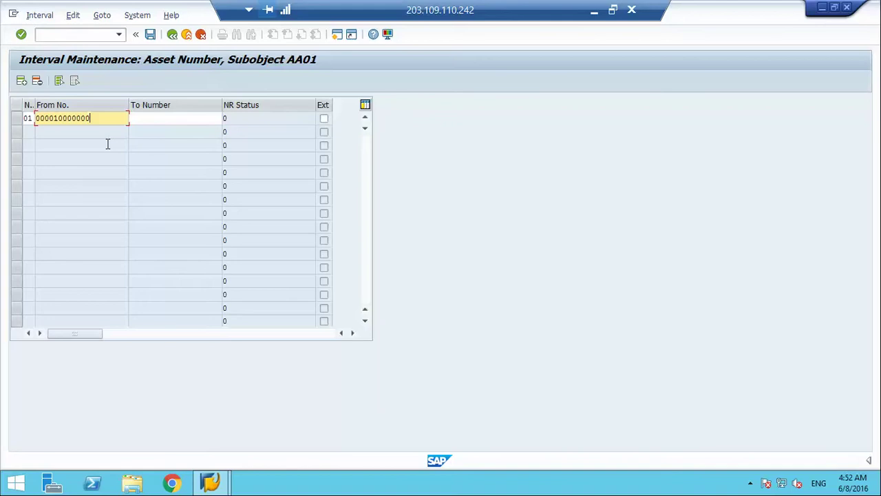
{"action": "key", "text": "Tab"}
{"action": "type", "text": "000019999999"}
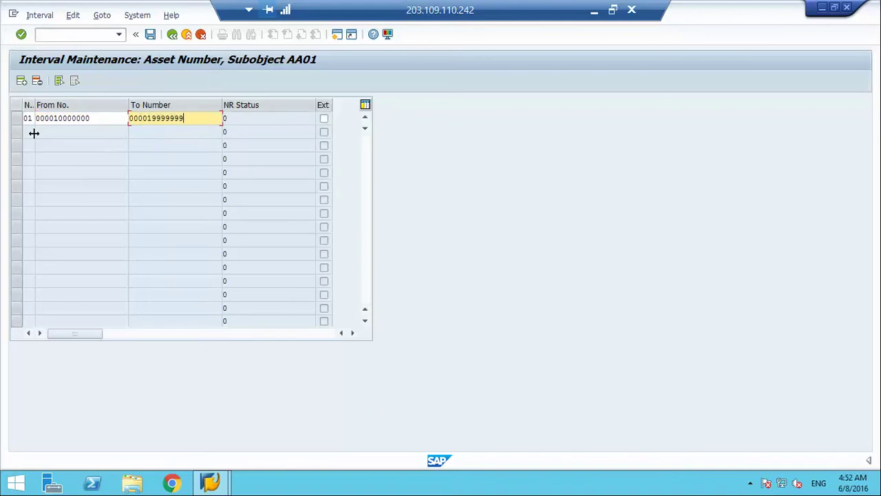
{"action": "key", "text": "Return"}
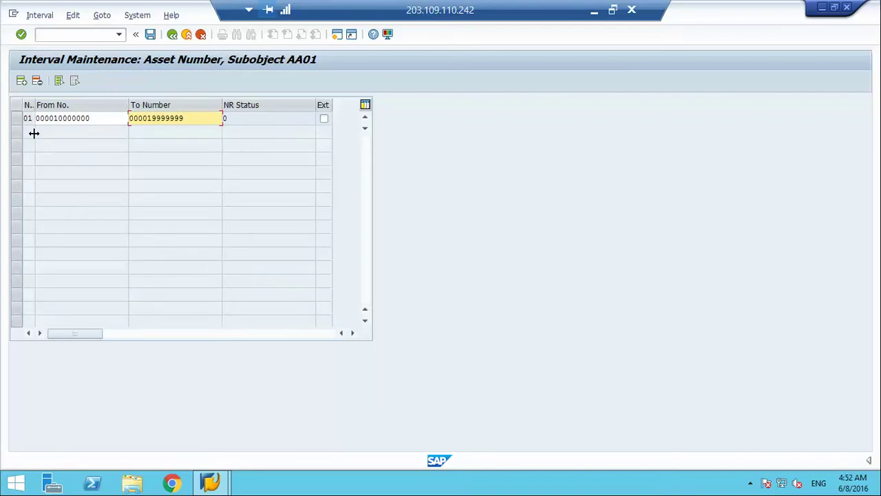
{"action": "left_click", "coordinate": [21, 81]}
{"action": "type", "text": "01"}
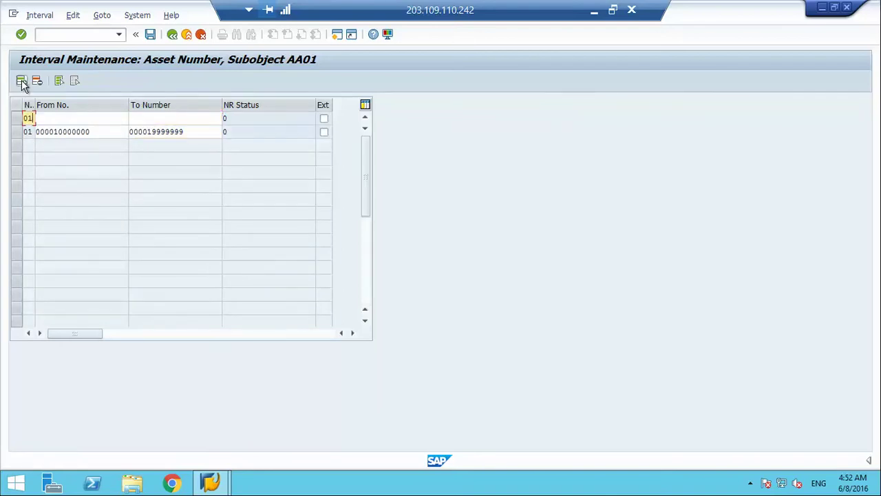
{"action": "key", "text": "BackSpace"}
{"action": "type", "text": "2"}
{"action": "key", "text": "Tab"}
{"action": "type", "text": "000020"}
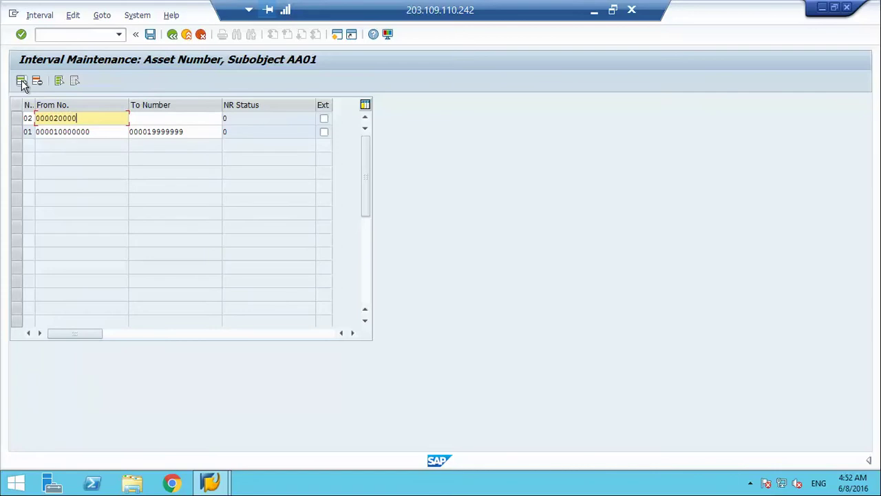
{"action": "type", "text": "0"}
{"action": "key", "text": "Tab"}
{"action": "type", "text": "0000"}
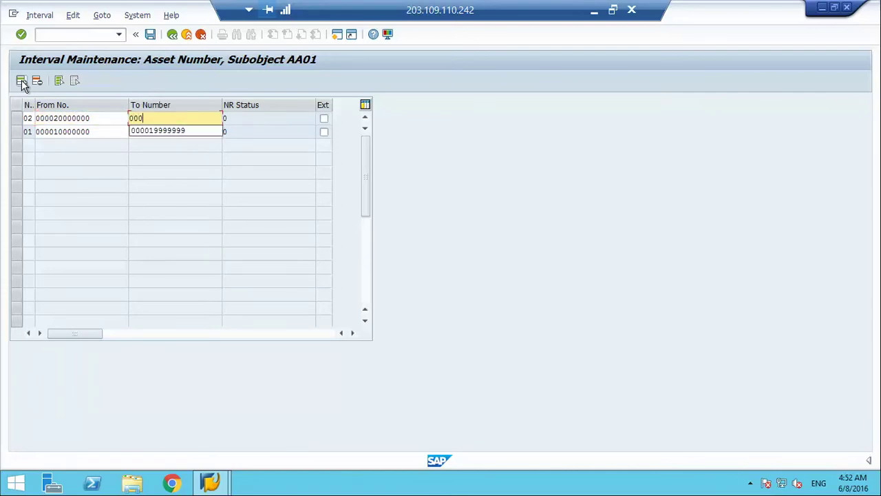
{"action": "type", "text": "200"}
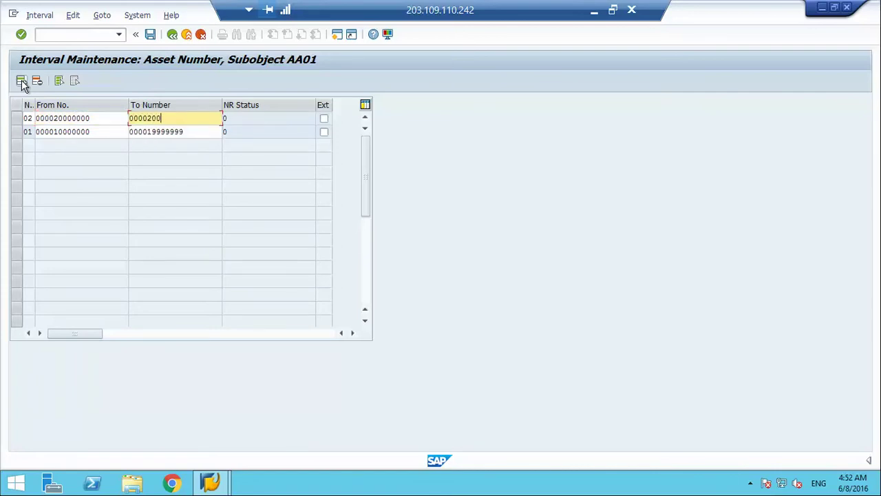
{"action": "key", "text": "BackSpace"}
{"action": "key", "text": "BackSpace"}
{"action": "key", "text": "BackSpace"}
{"action": "type", "text": "29999999"}
{"action": "left_click", "coordinate": [22, 81]}
{"action": "left_click", "coordinate": [22, 81]}
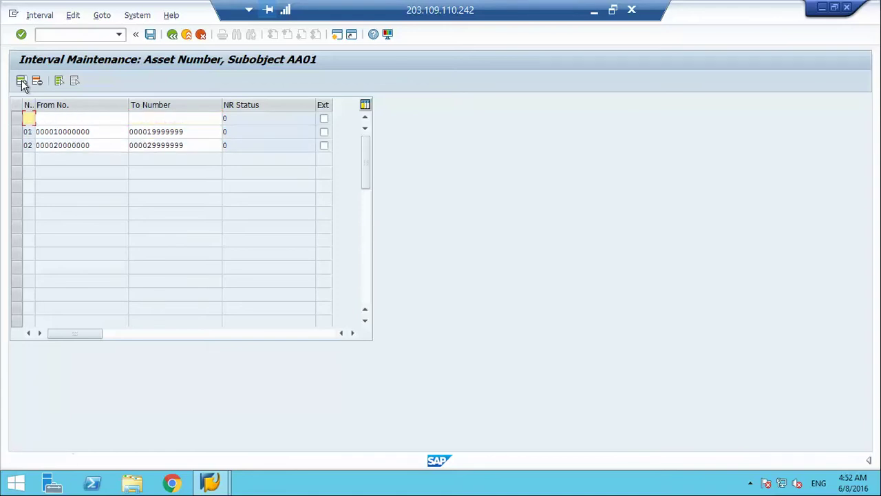
{"action": "type", "text": "03"}
{"action": "key", "text": "Tab"}
{"action": "type", "text": "0000"}
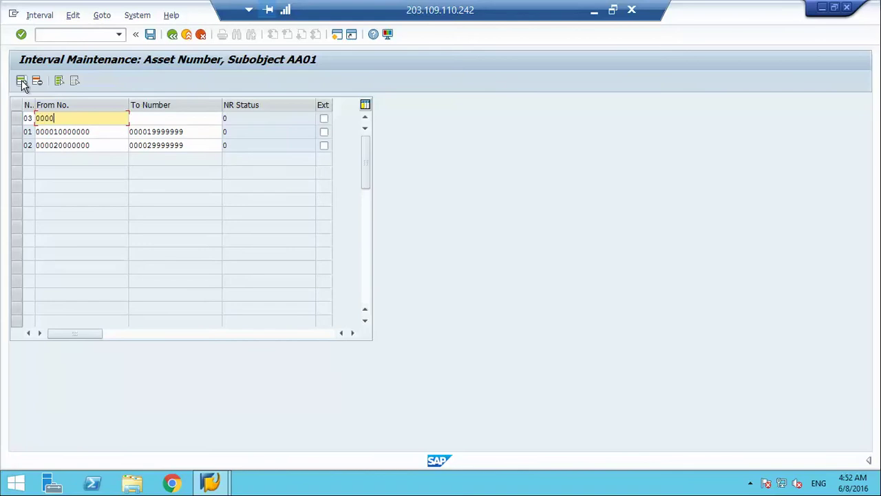
{"action": "type", "text": "20"}
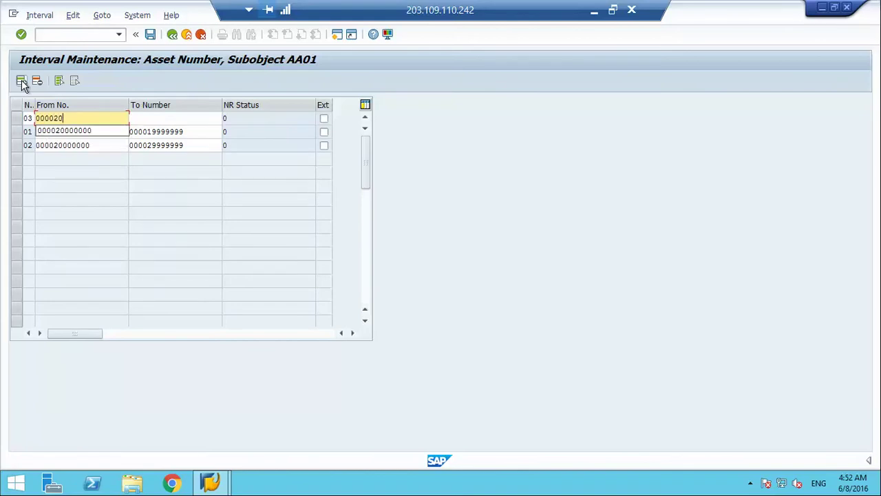
{"action": "key", "text": "BackSpace"}
{"action": "key", "text": "BackSpace"}
{"action": "type", "text": "30000000"}
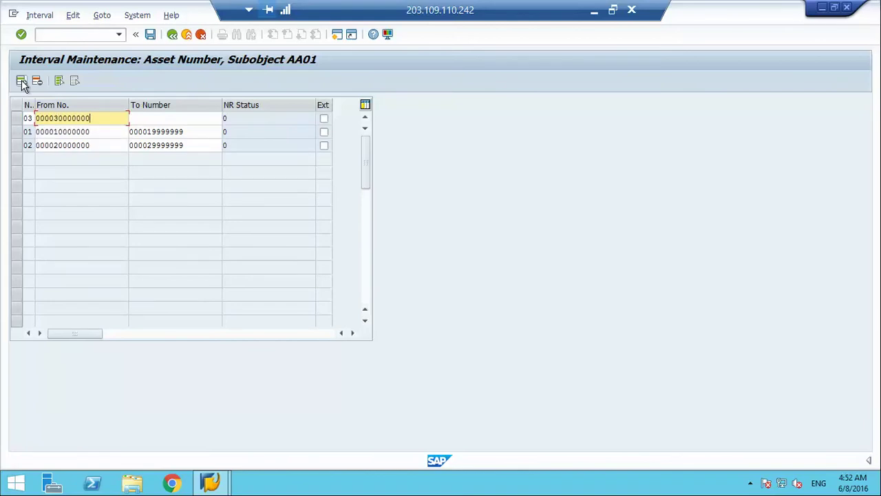
{"action": "key", "text": "Tab"}
{"action": "type", "text": "0000"}
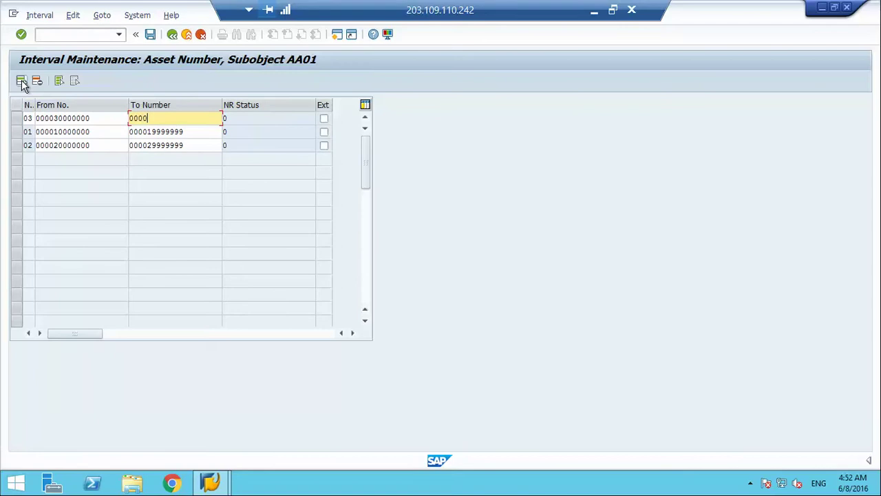
{"action": "type", "text": "39999999"}
{"action": "key", "text": "Return"}
{"action": "key", "text": "ctrl+s"}
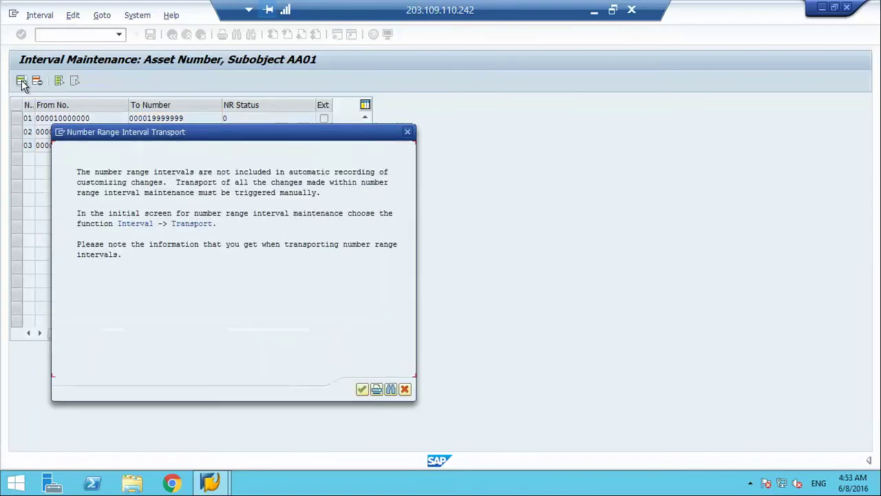
Confirm the transport notice so the asset-number intervals 01–03 are saved, then return to the Display IMG tree
{"action": "left_click", "coordinate": [364, 392]}
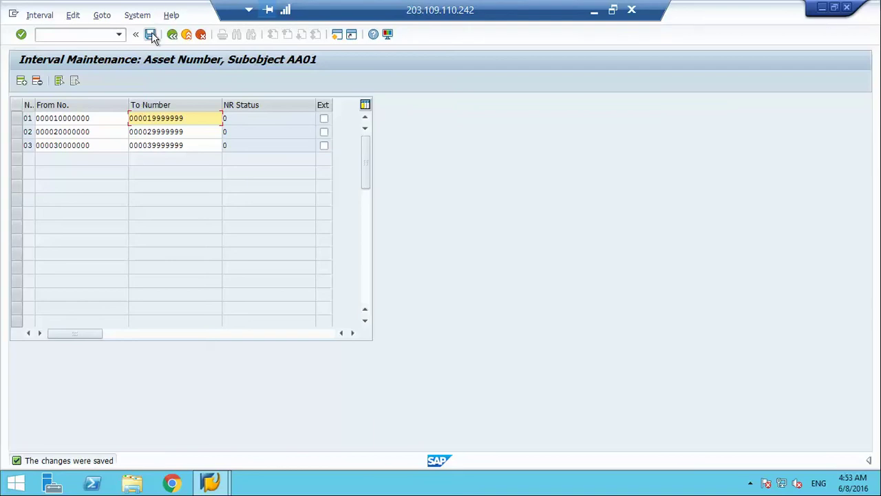
{"action": "left_click", "coordinate": [172, 34]}
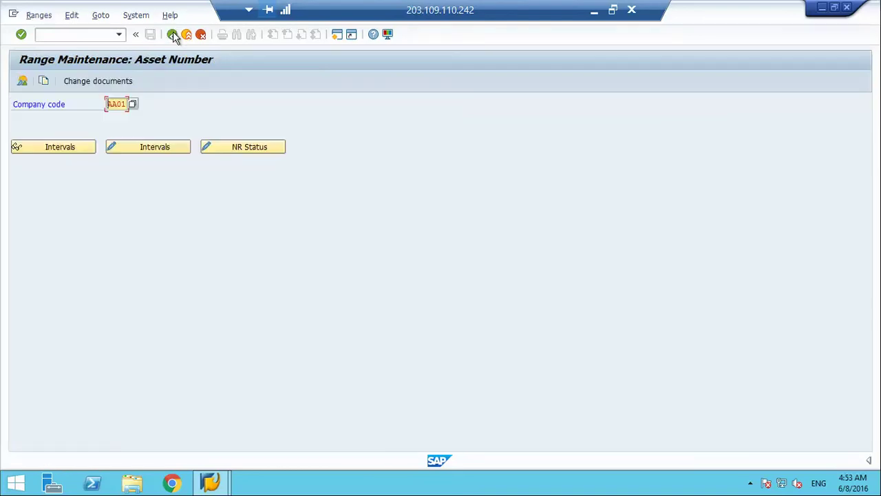
{"action": "left_click", "coordinate": [173, 34]}
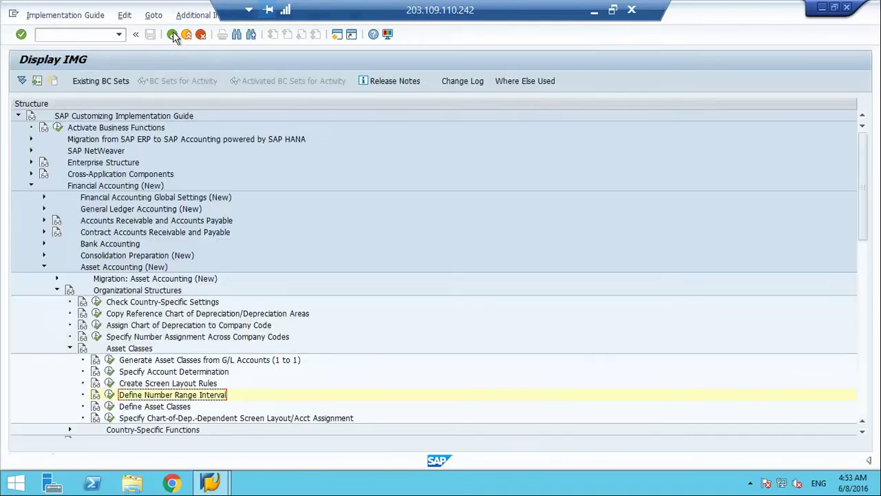
In Define Asset Classes, assign number range 01 to asset class ZAA001 and save it under the customizing request
{"action": "left_click", "coordinate": [109, 407]}
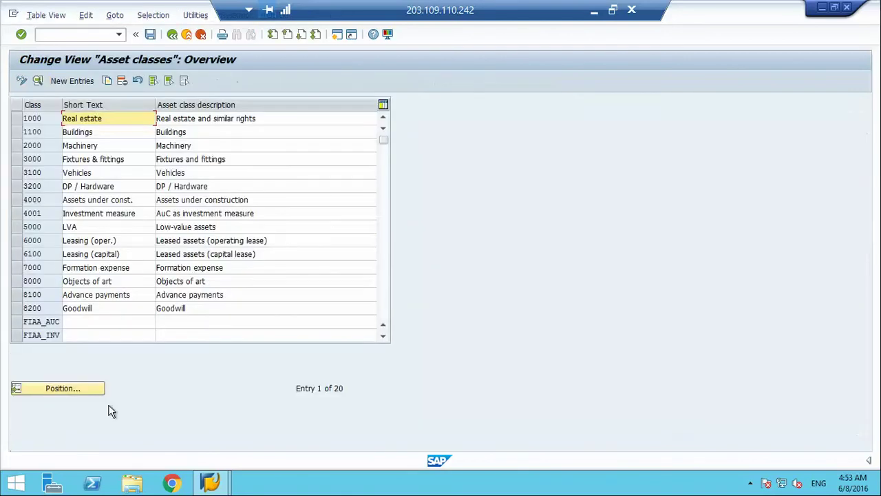
{"action": "key", "text": "Page_Down"}
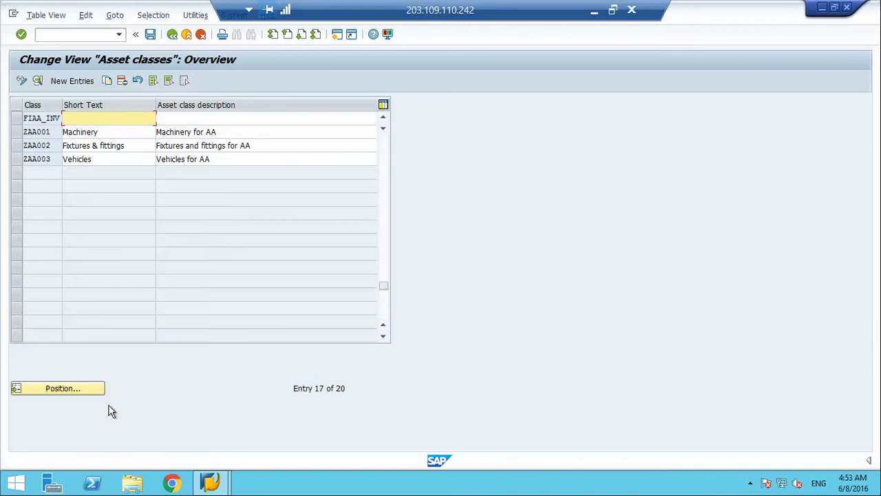
{"action": "double_click", "coordinate": [86, 131]}
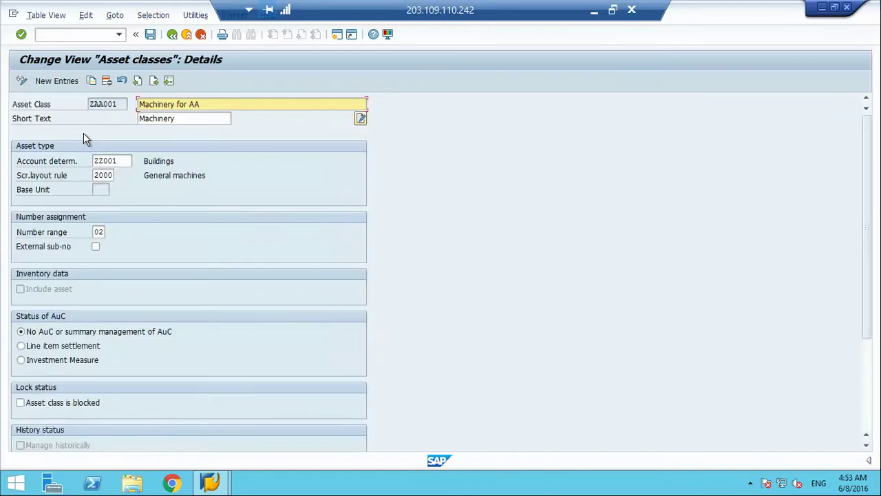
{"action": "left_click", "coordinate": [102, 232]}
{"action": "key", "text": "ctrl+s"}
{"action": "key", "text": "Return"}
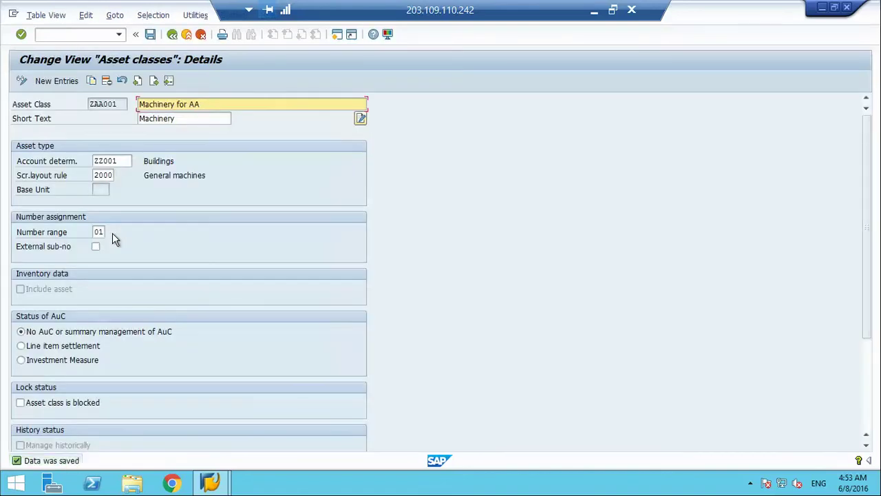
{"action": "left_click", "coordinate": [172, 34]}
Assign number range 02 to asset class ZAA002 and save
{"action": "double_click", "coordinate": [95, 145]}
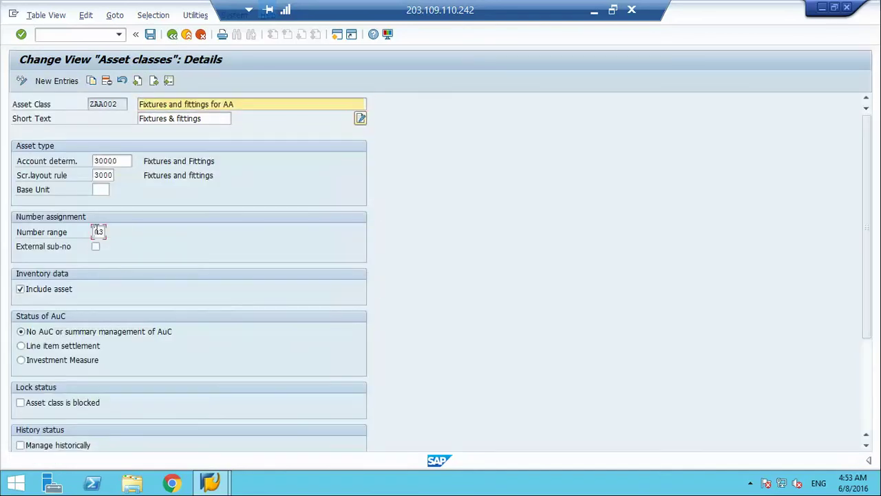
{"action": "left_click", "coordinate": [100, 231]}
{"action": "type", "text": "02"}
{"action": "key", "text": "ctrl+s"}
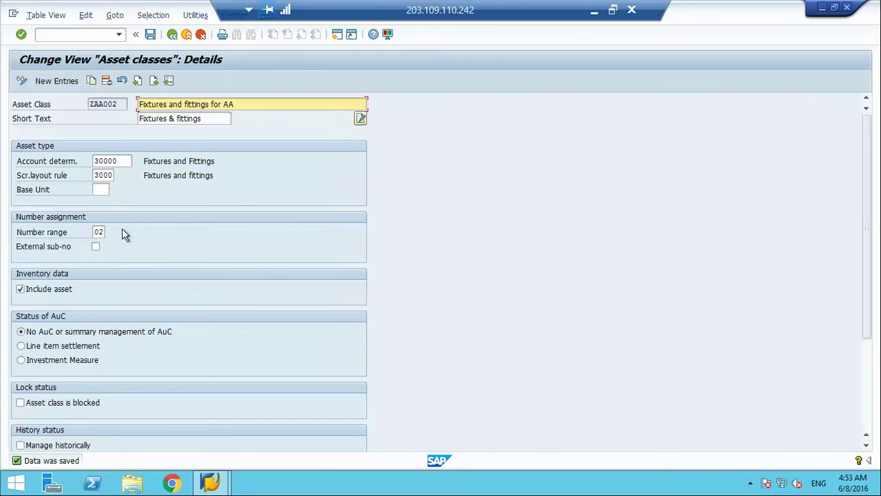
{"action": "key", "text": "F3"}
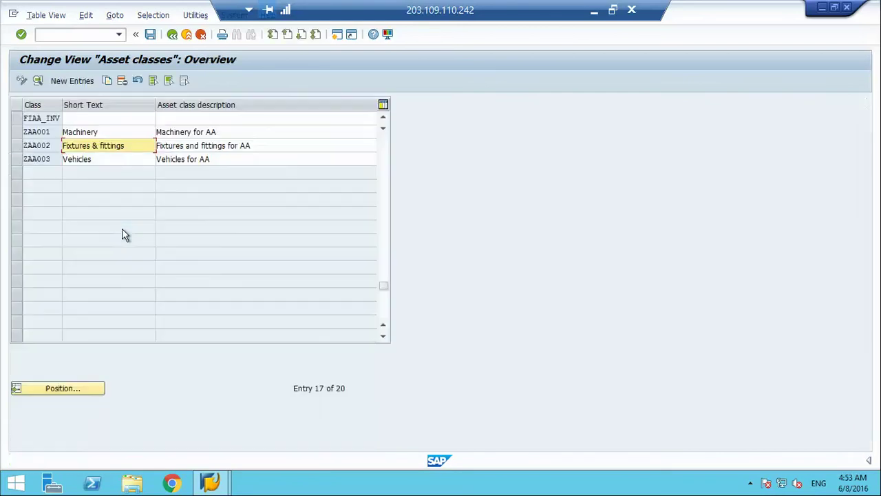
Save asset class ZAA003 with number range 03, return to the IMG tree, and minimize the SAP session
{"action": "double_click", "coordinate": [96, 159]}
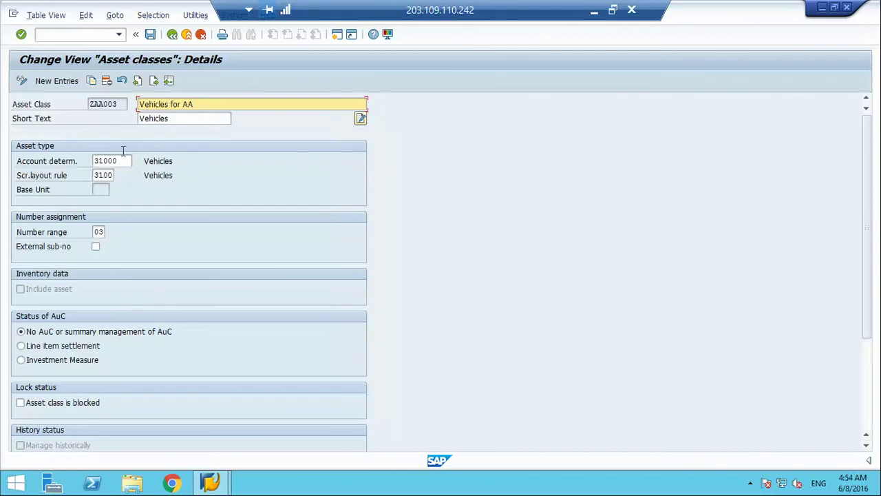
{"action": "left_click", "coordinate": [151, 36]}
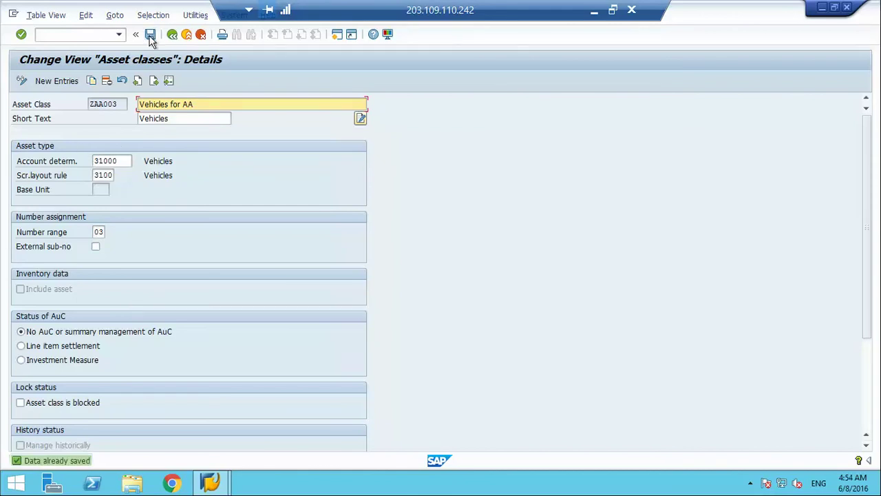
{"action": "left_click", "coordinate": [172, 35]}
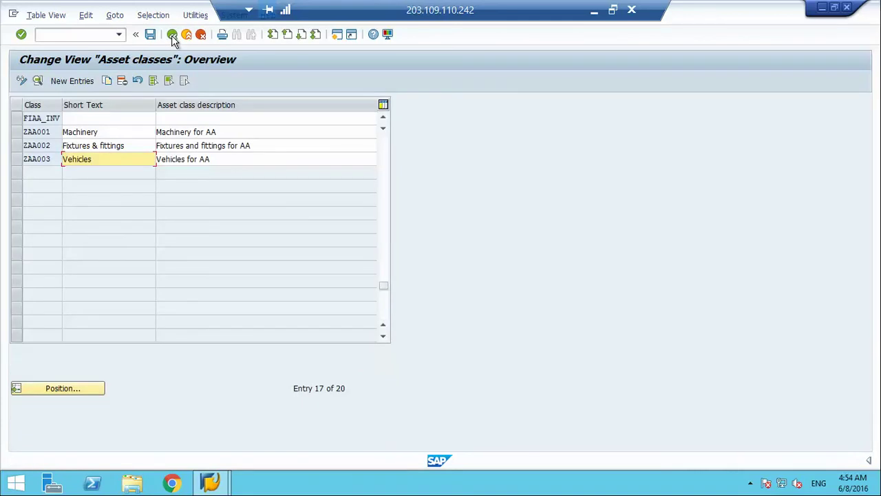
{"action": "left_click", "coordinate": [172, 34]}
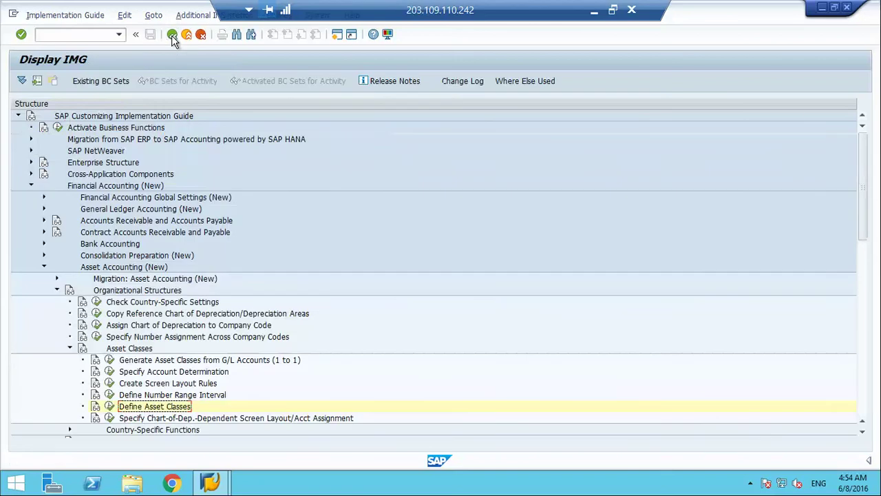
{"action": "left_click", "coordinate": [593, 12]}
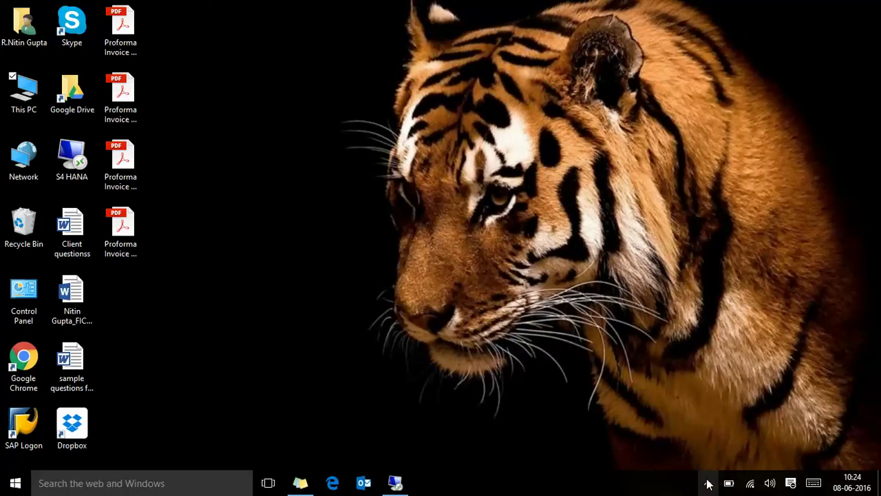
{"action": "left_click", "coordinate": [708, 483]}
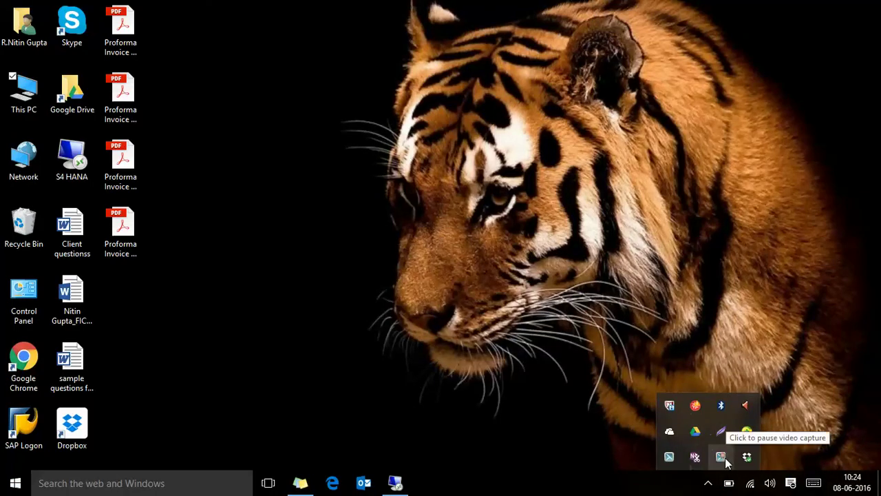